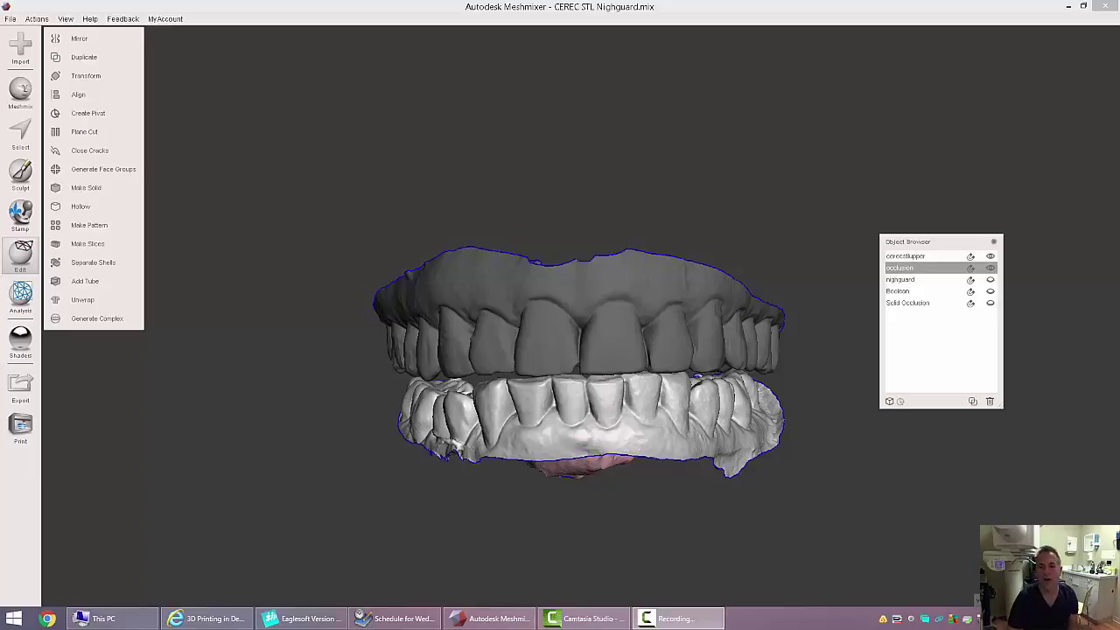
Hide cerecstlupper and occlusion, show nighguard, and make it the active object.
right_drag(762, 508, 807, 478)
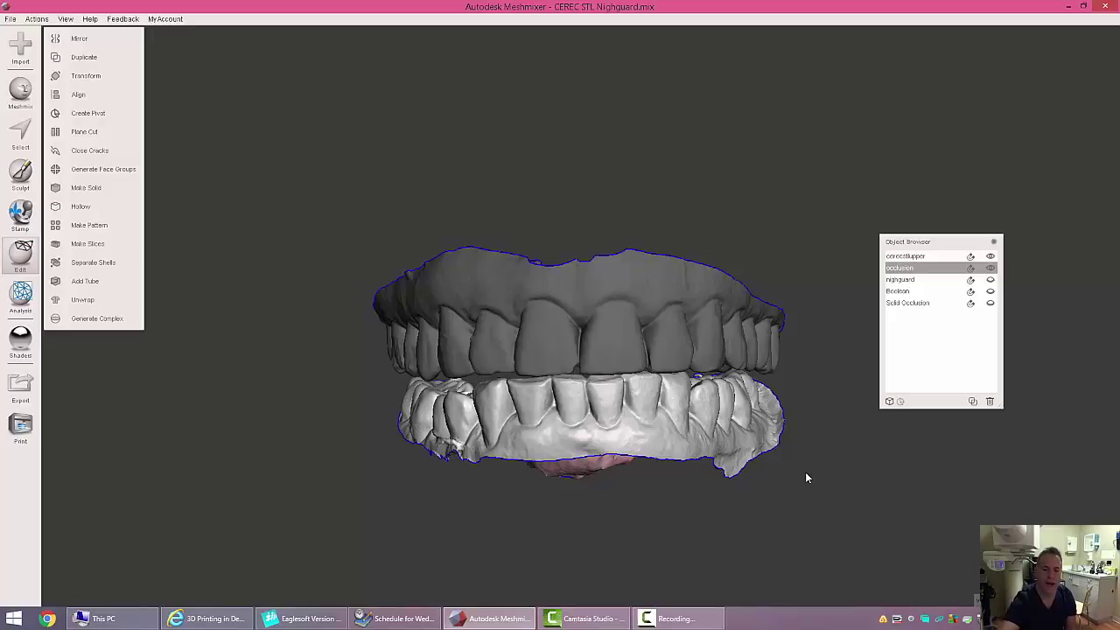
mouse_move(713, 424)
right_down()
mouse_move(669, 295)
mouse_move(574, 436)
mouse_move(765, 395)
mouse_move(742, 322)
mouse_move(699, 429)
right_up()
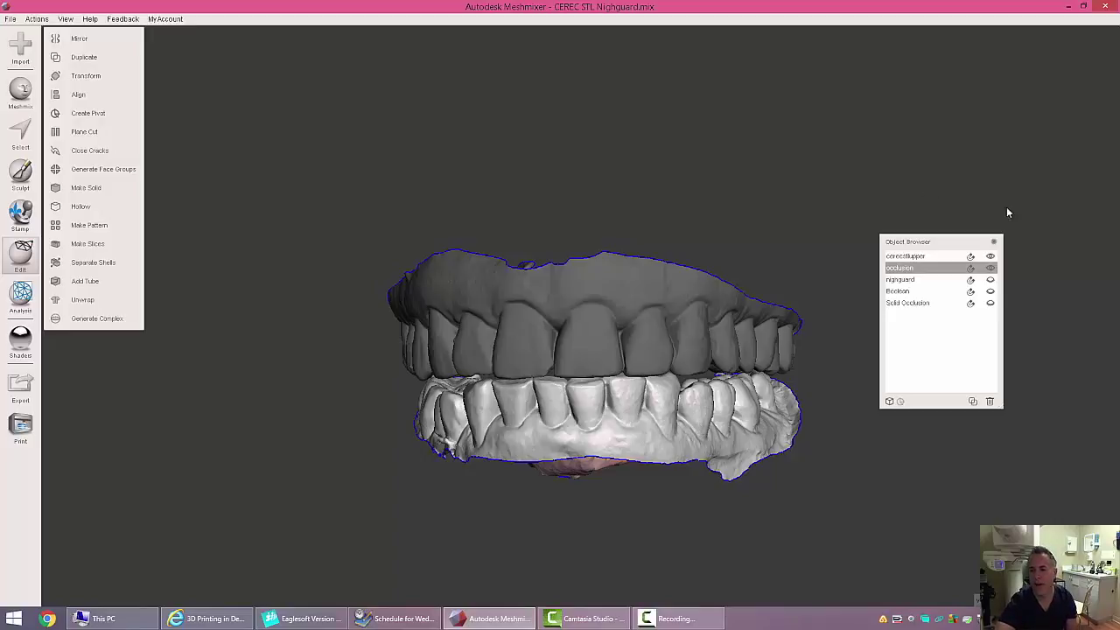
click(992, 258)
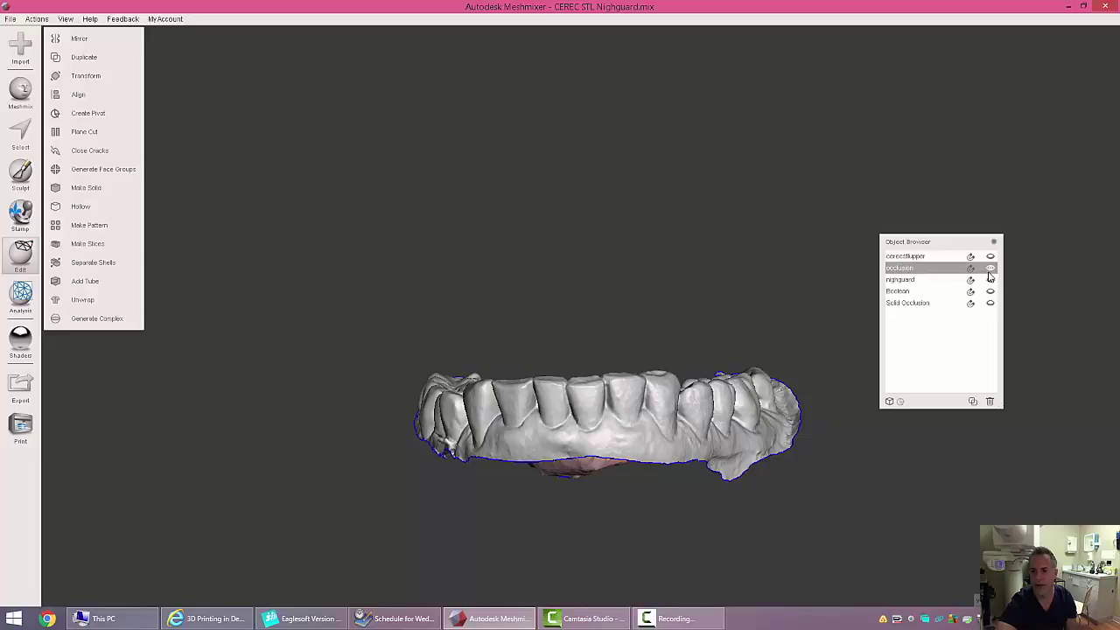
click(991, 269)
click(991, 281)
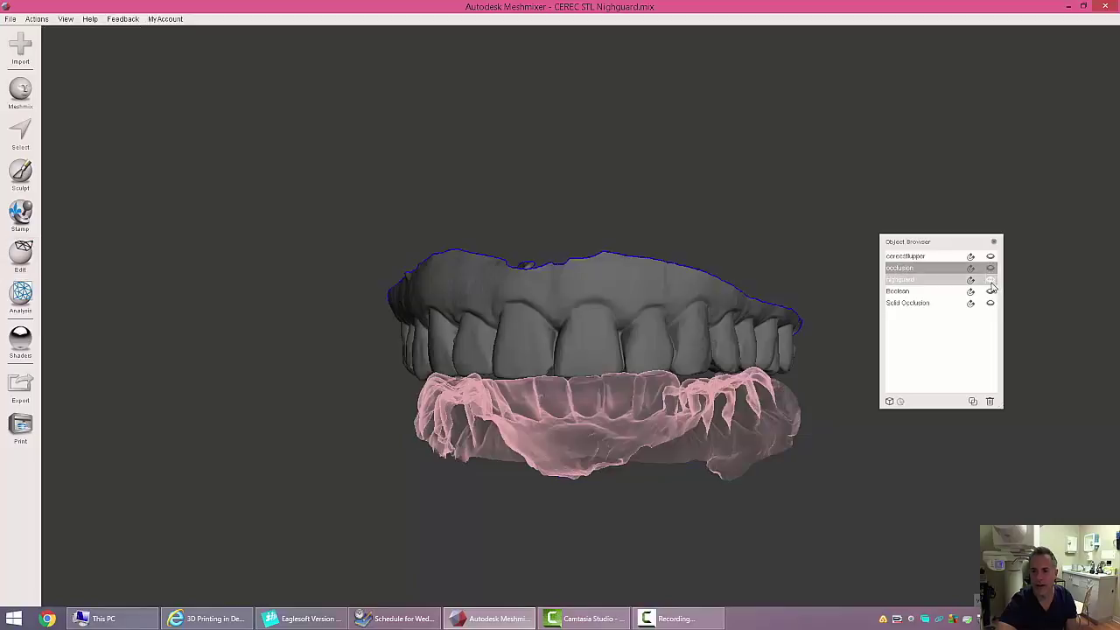
click(652, 319)
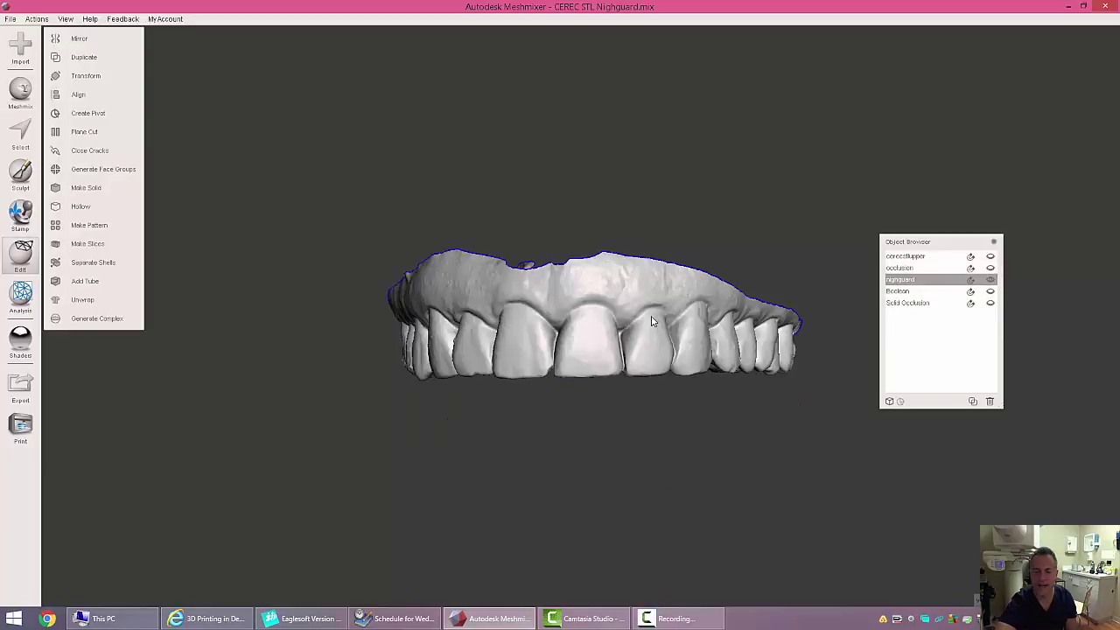
mouse_move(652, 322)
right_down()
mouse_move(693, 313)
mouse_move(662, 302)
mouse_move(664, 322)
mouse_move(652, 324)
right_up()
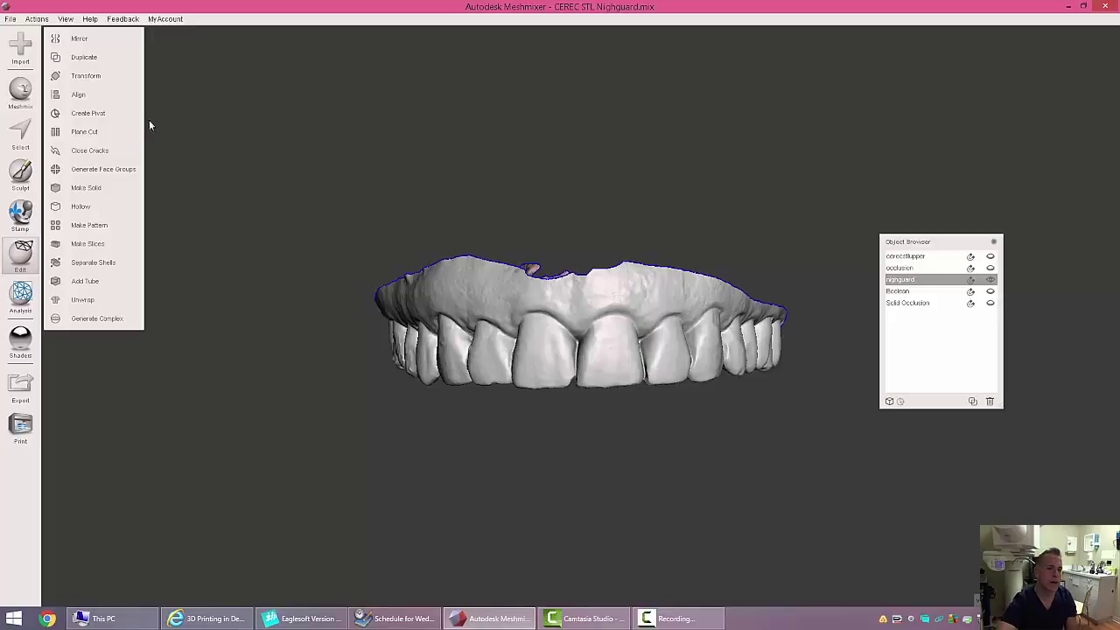
Lasso-select the teeth region of the nightguard.
click(22, 138)
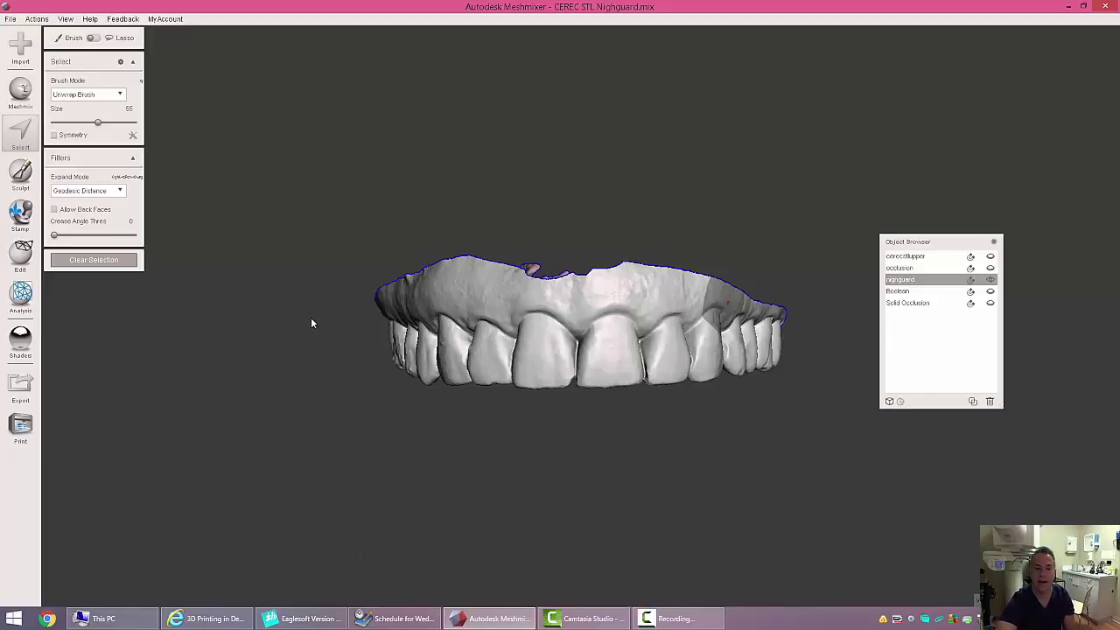
drag(313, 316, 817, 314)
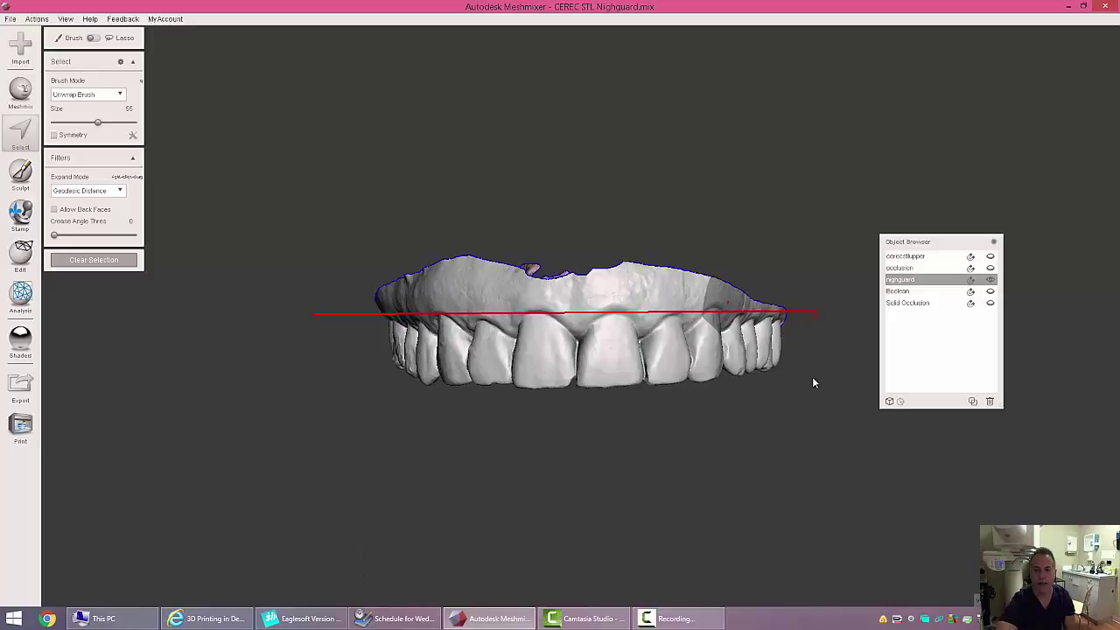
click(798, 451)
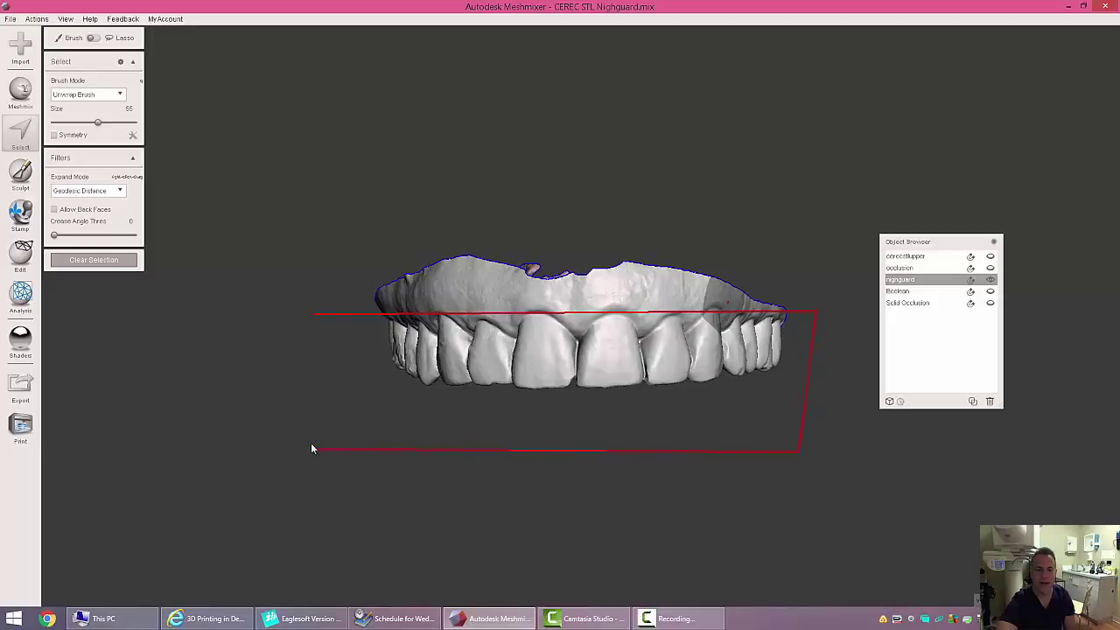
click(316, 321)
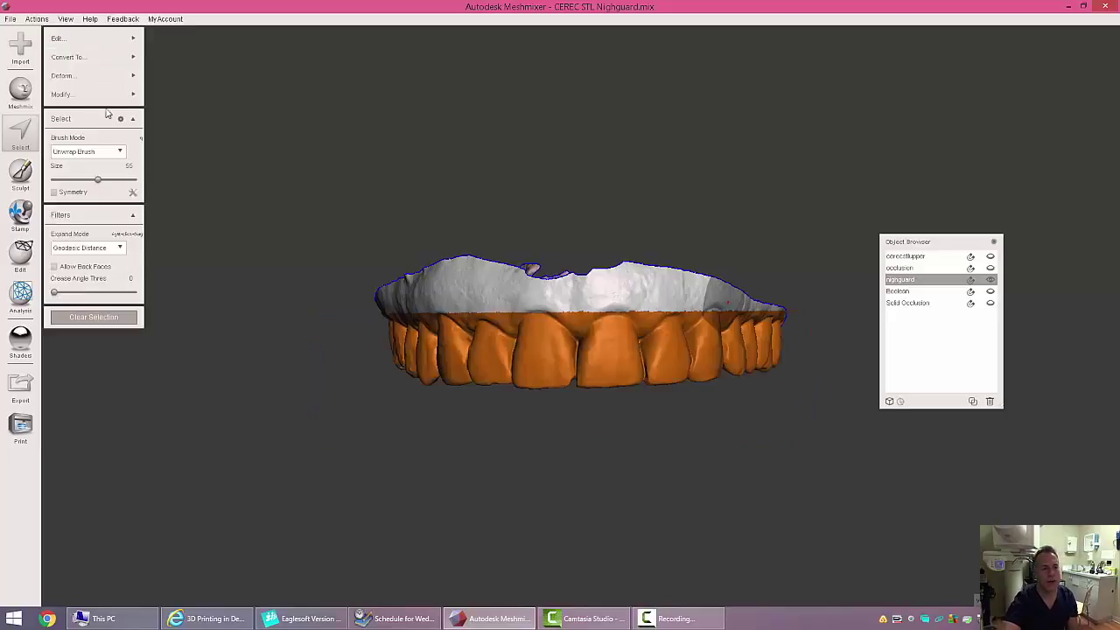
Separate the selected teeth into their own part and delete the leftover original nighguard.
mouse_move(134, 52)
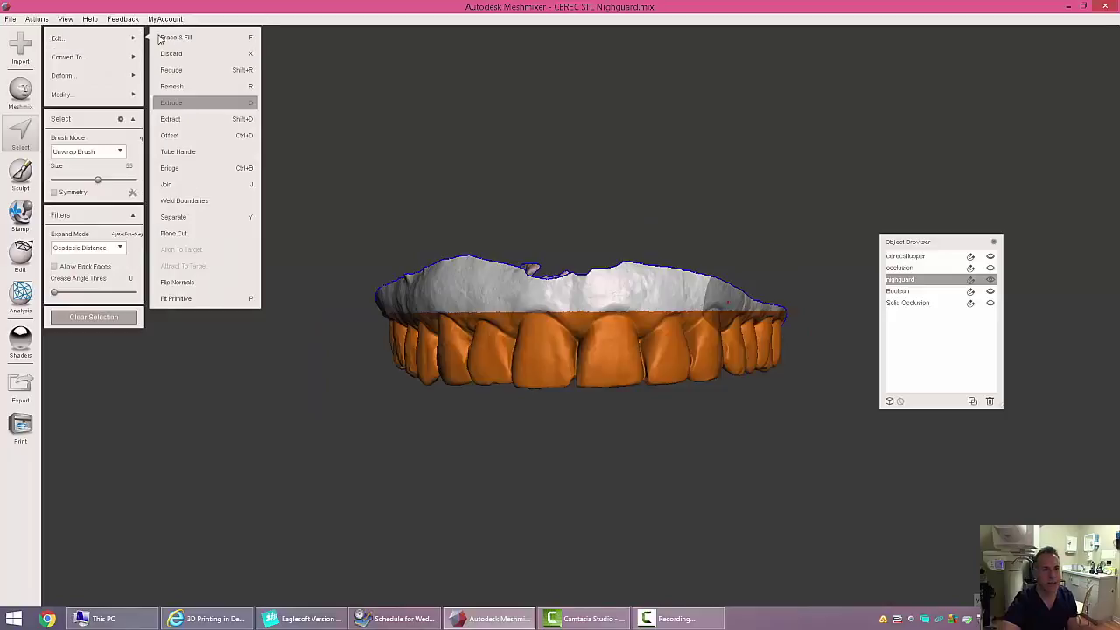
click(196, 218)
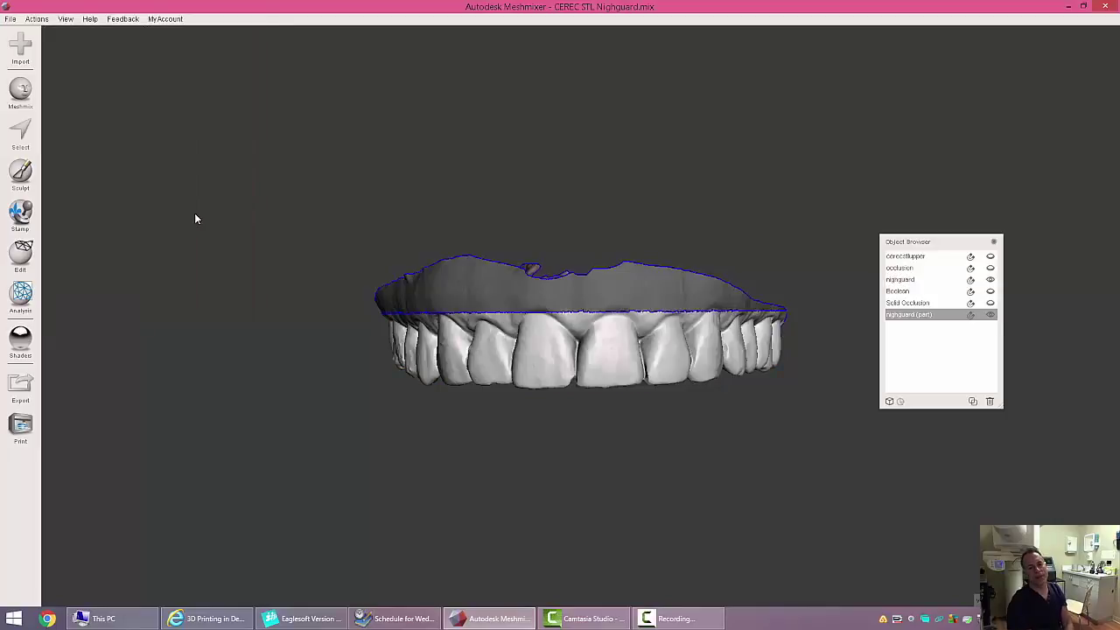
click(487, 283)
key(Delete)
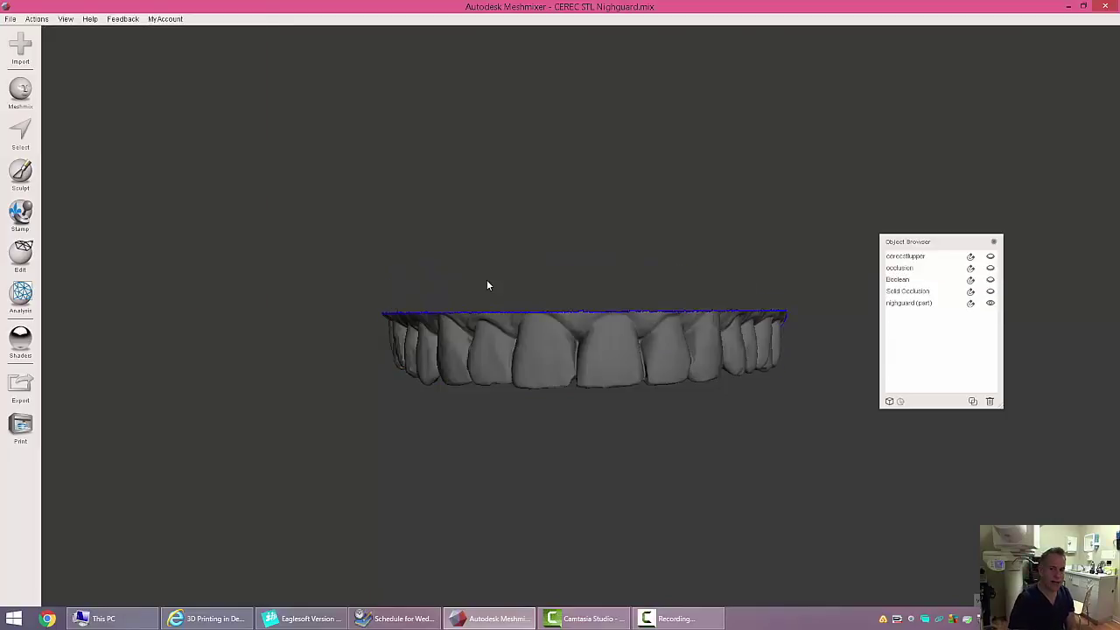
right_drag(652, 232, 613, 267)
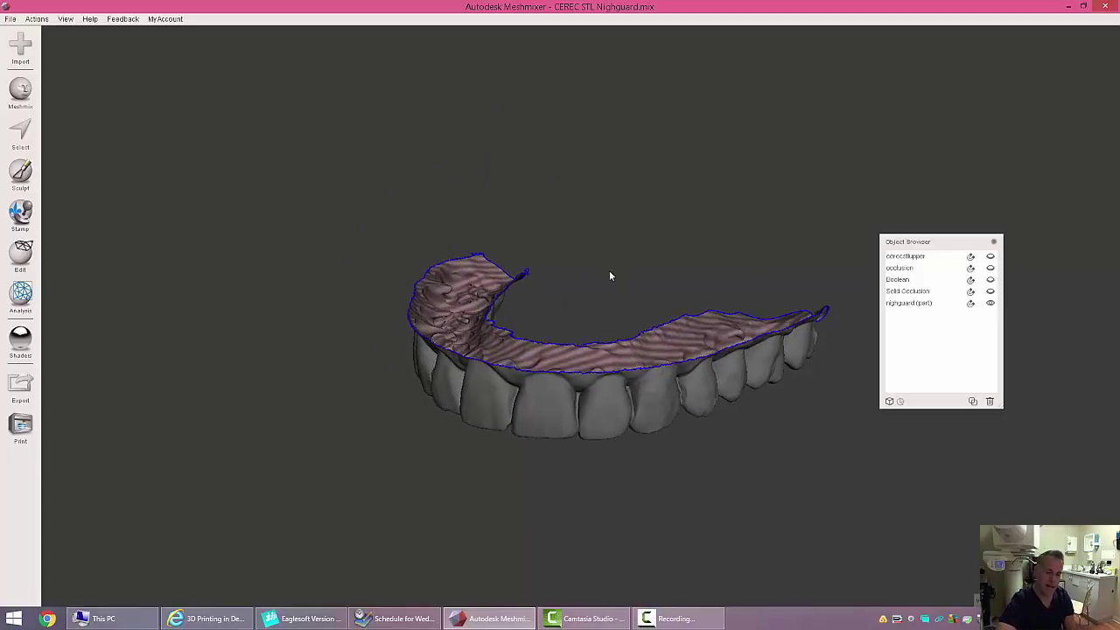
Extrude all faces of nighguard (part) with Direction Normal and a 2 mm offset.
click(621, 400)
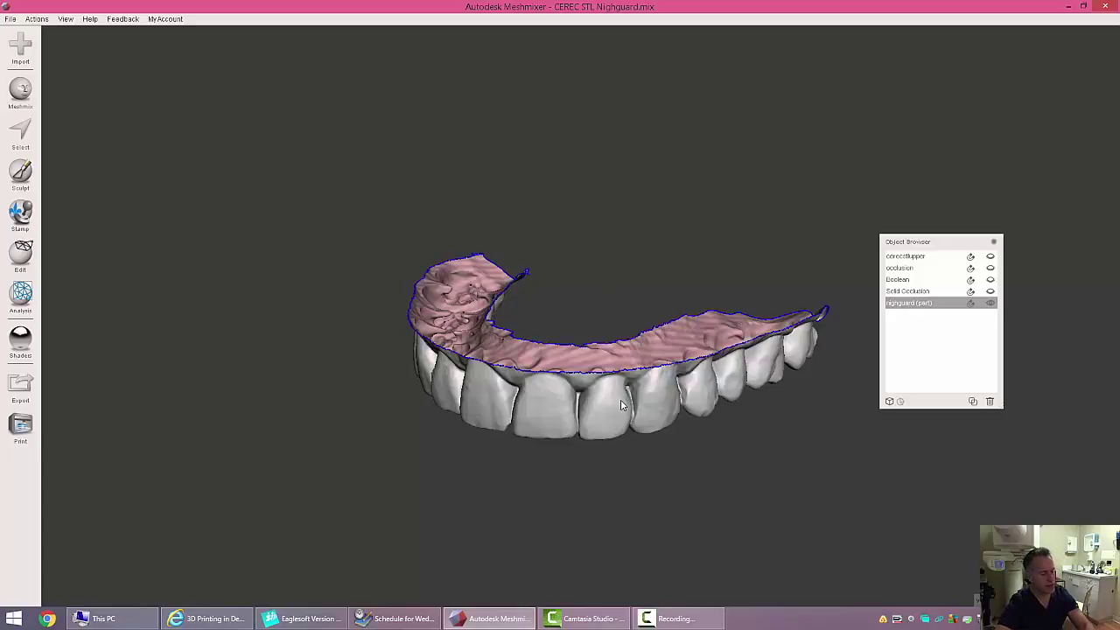
key(s)
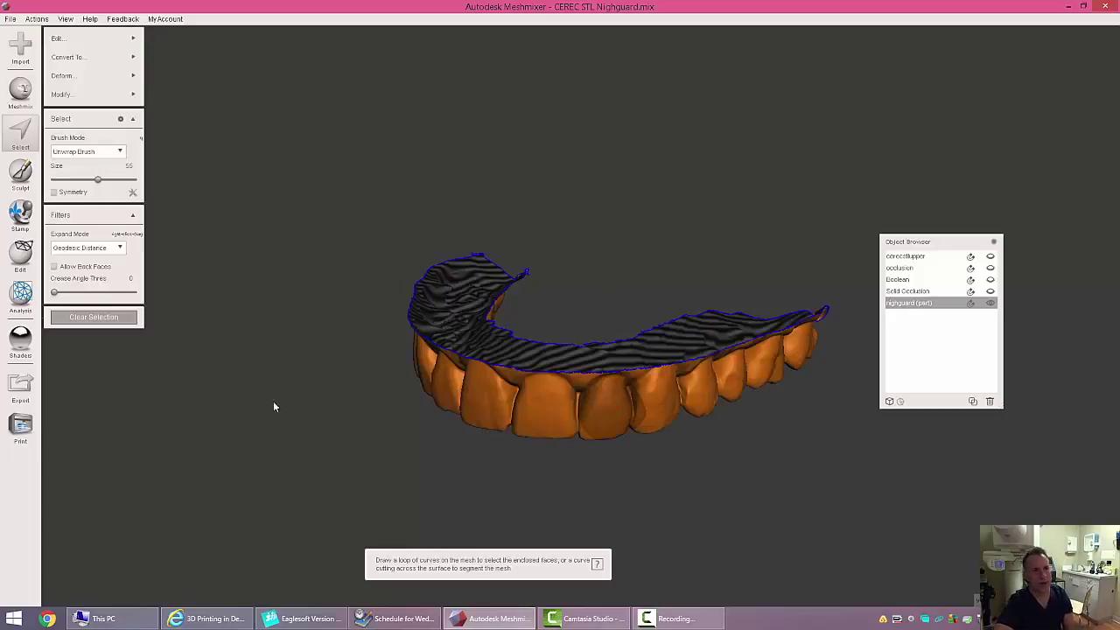
mouse_move(94, 37)
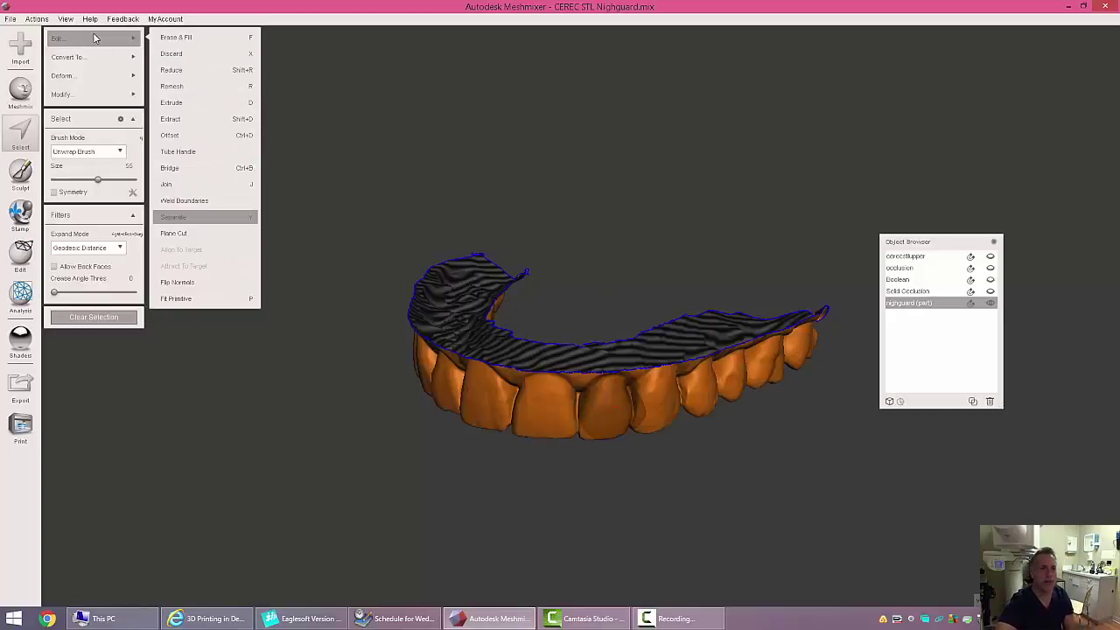
click(172, 102)
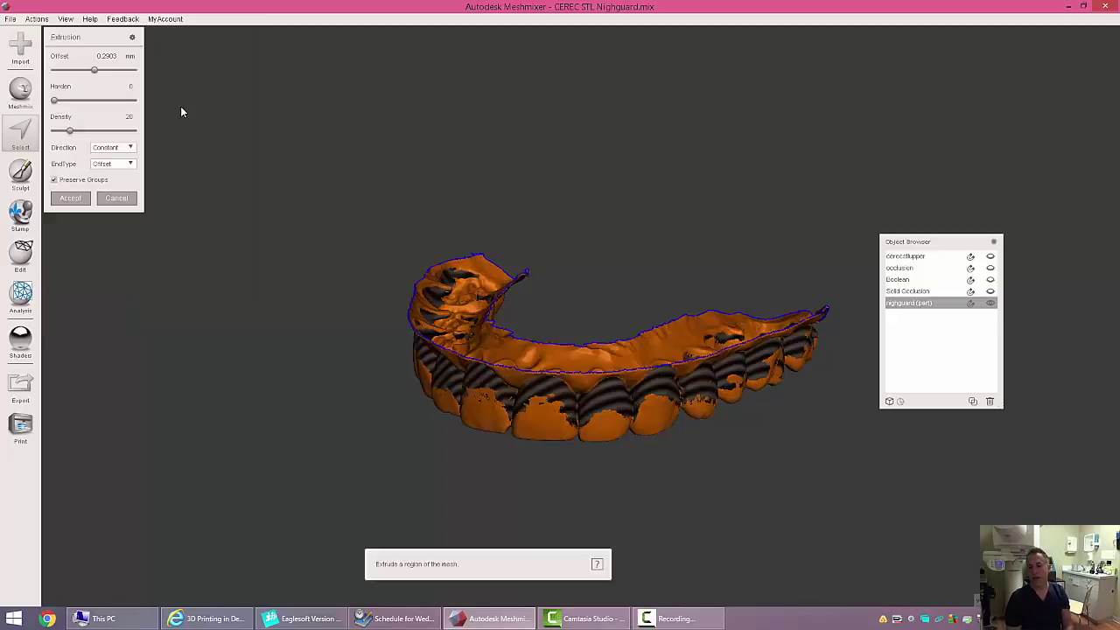
click(132, 148)
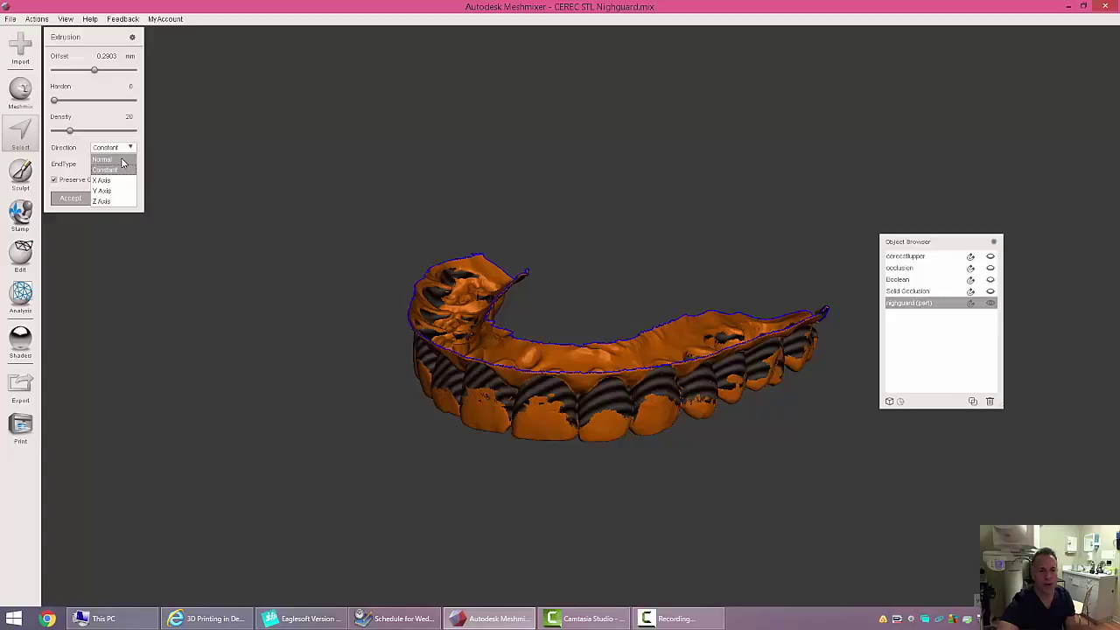
click(123, 161)
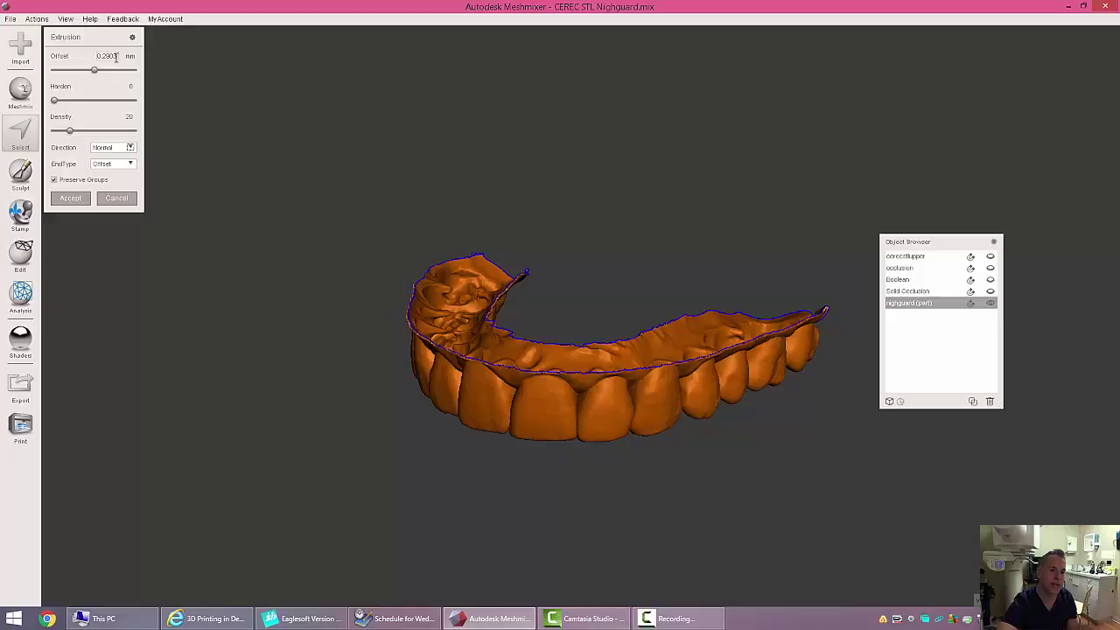
drag(117, 55, 83, 56)
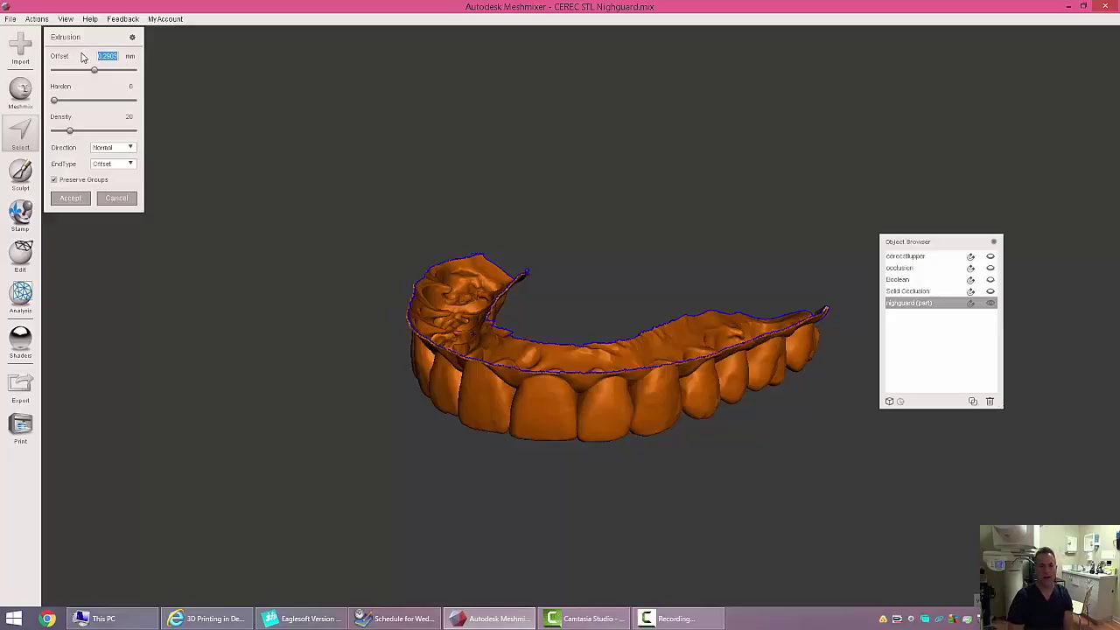
text(2)
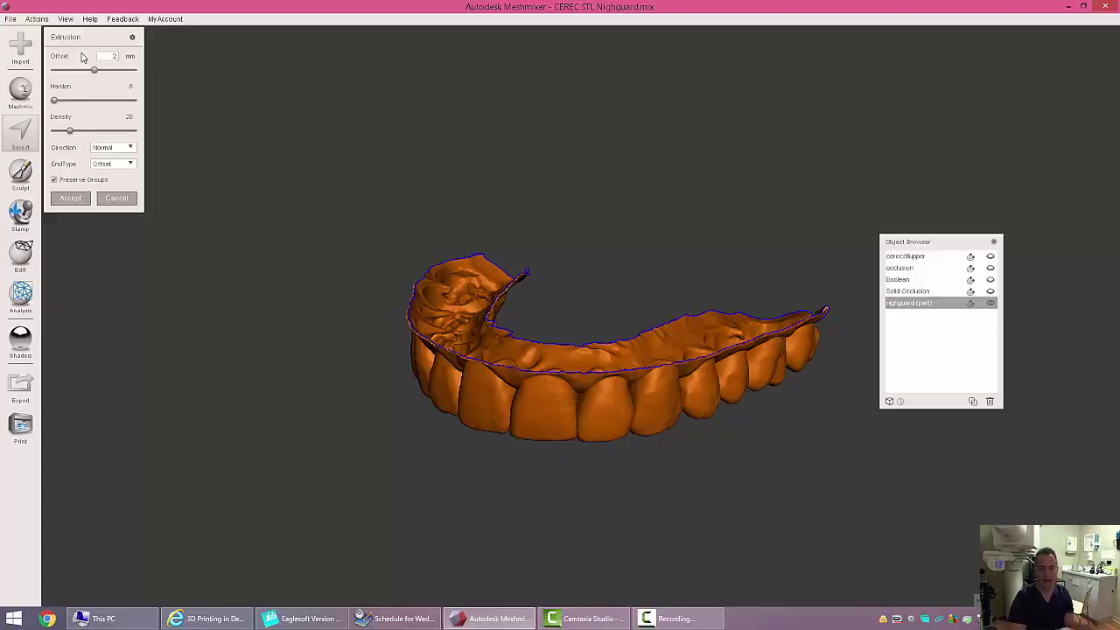
key(Return)
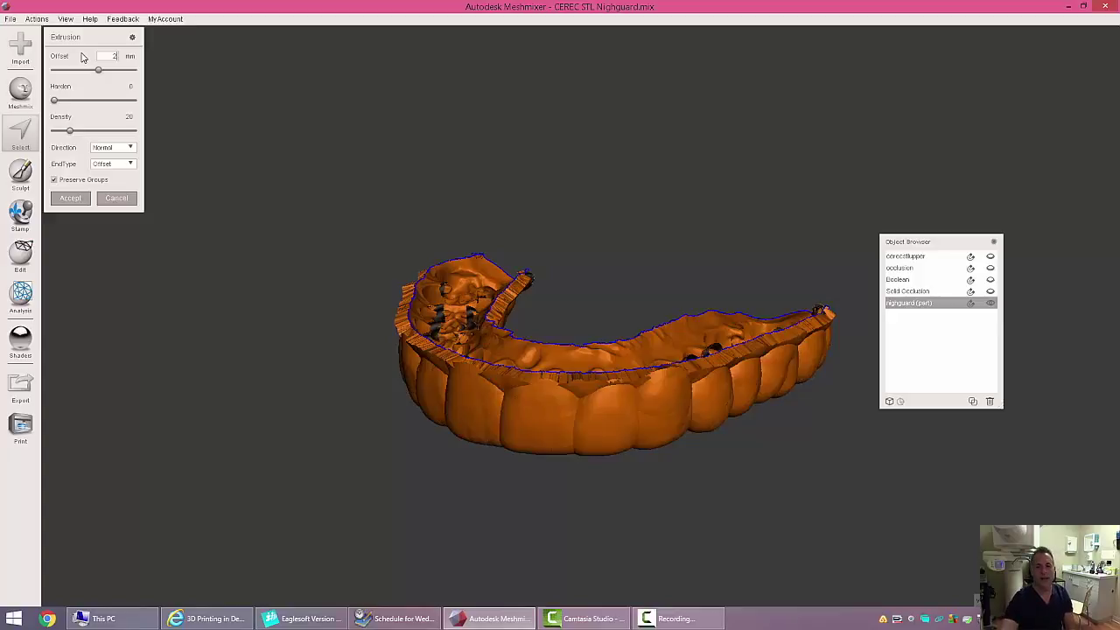
click(70, 199)
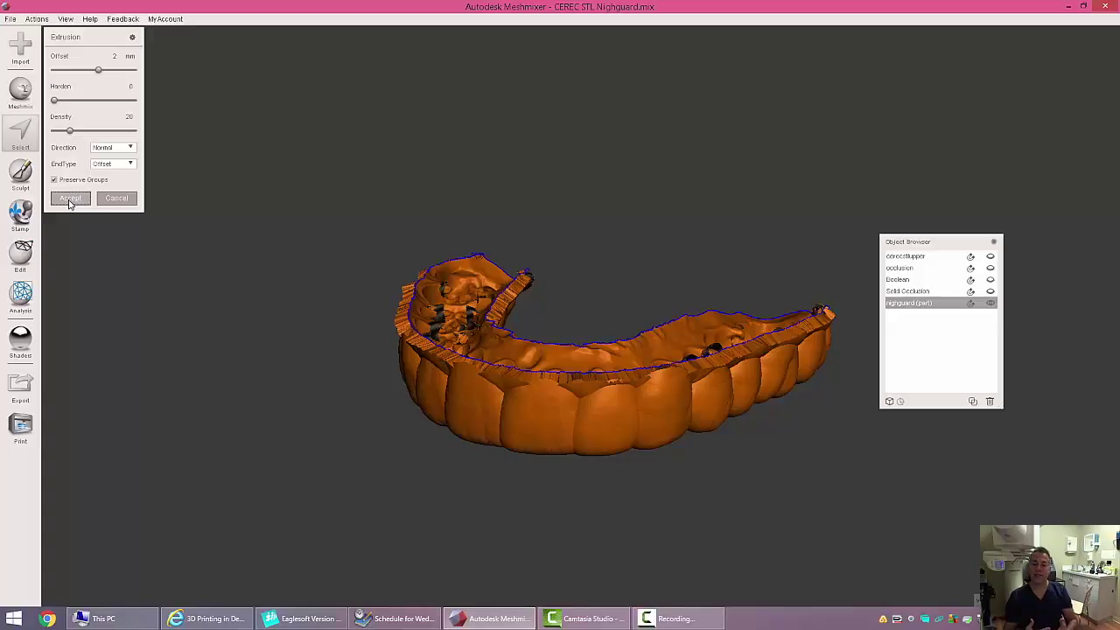
click(70, 199)
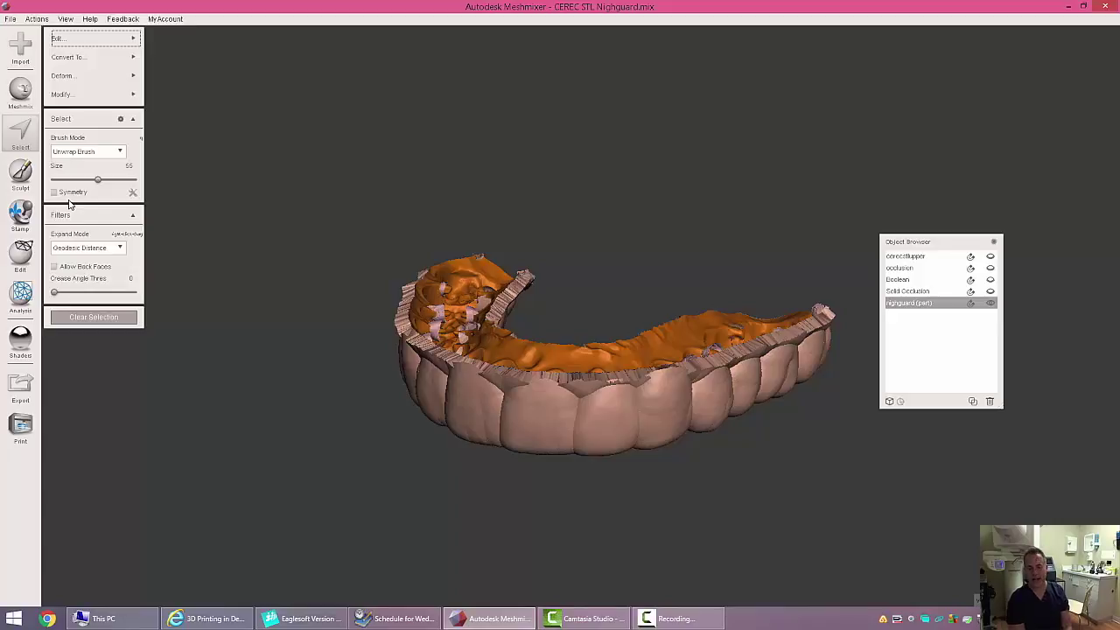
Clear the face selection on the extruded guard and view it from above.
key(Escape)
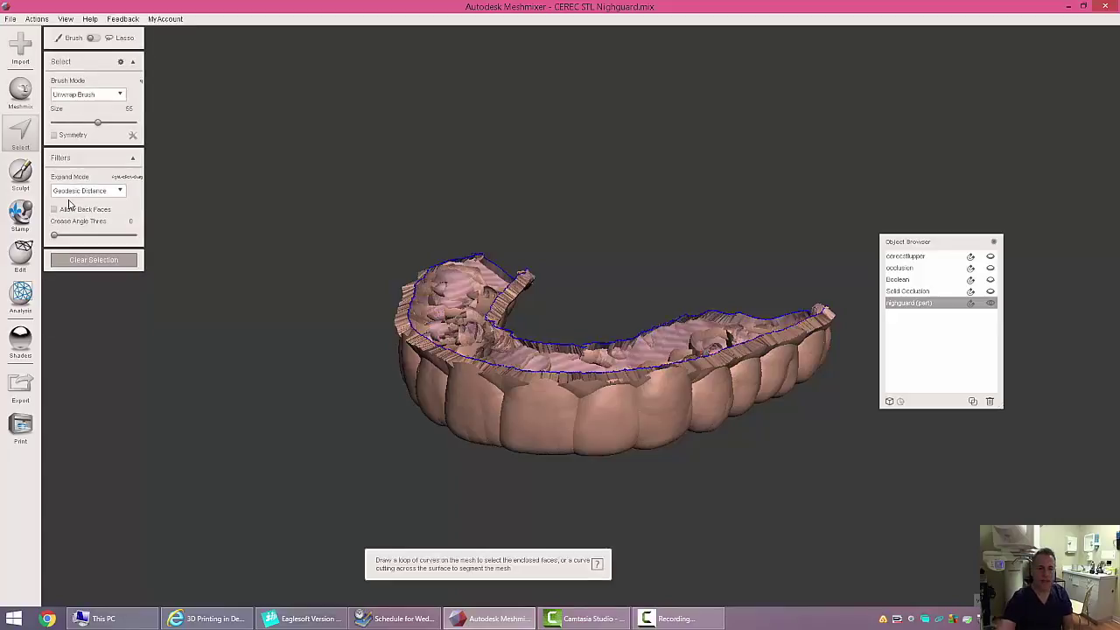
right_drag(580, 248, 574, 311)
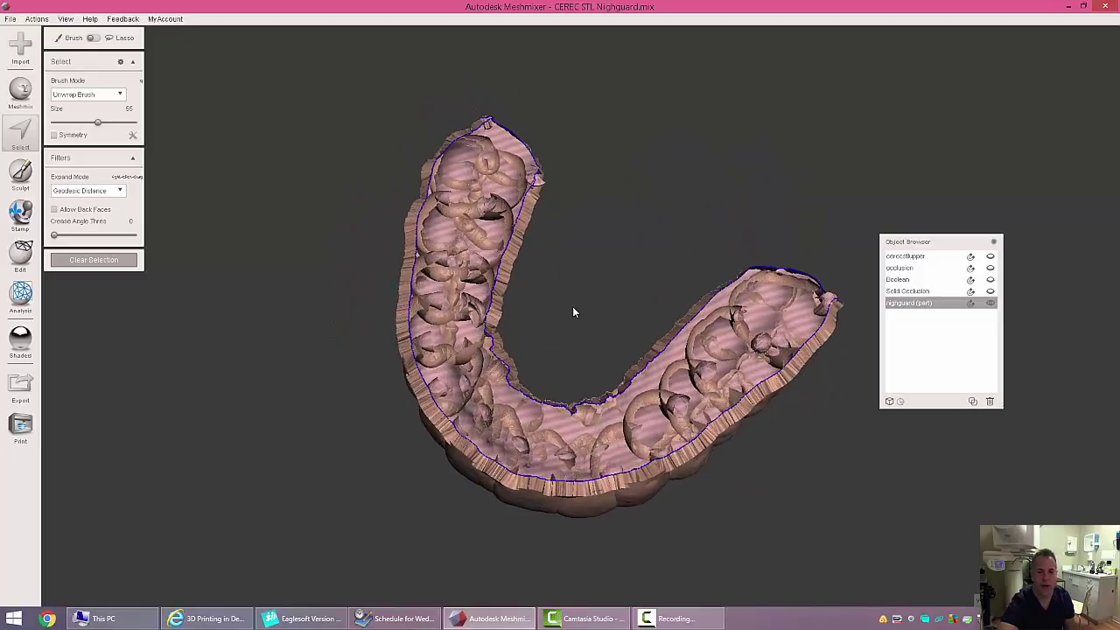
Run Make Solid on nighguard (part) and accept it as nighguard (part) (solid).
click(21, 251)
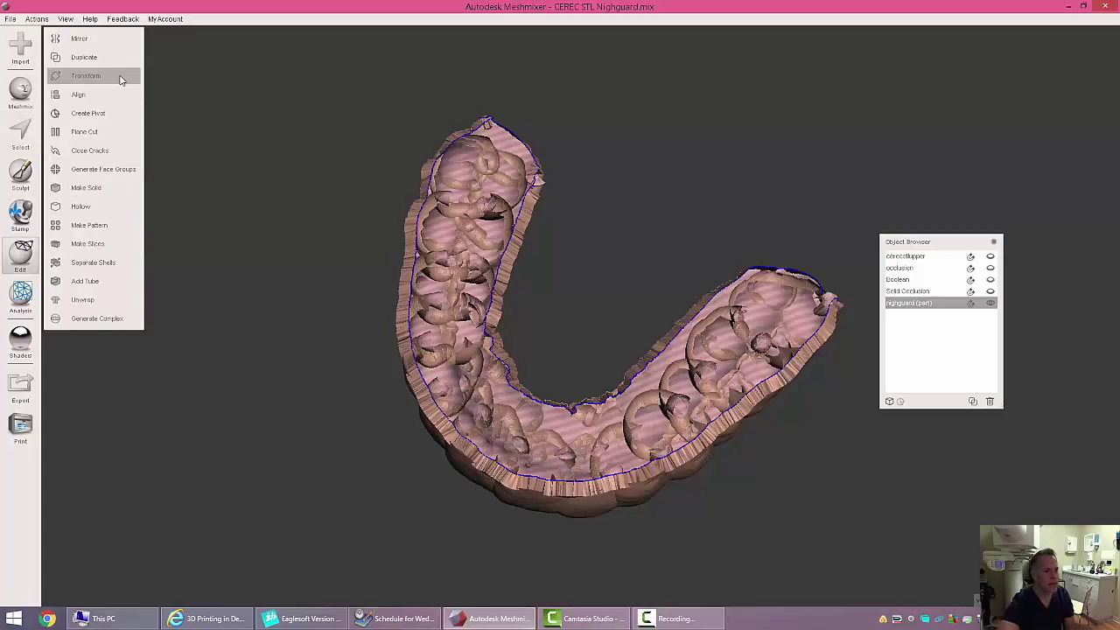
click(121, 190)
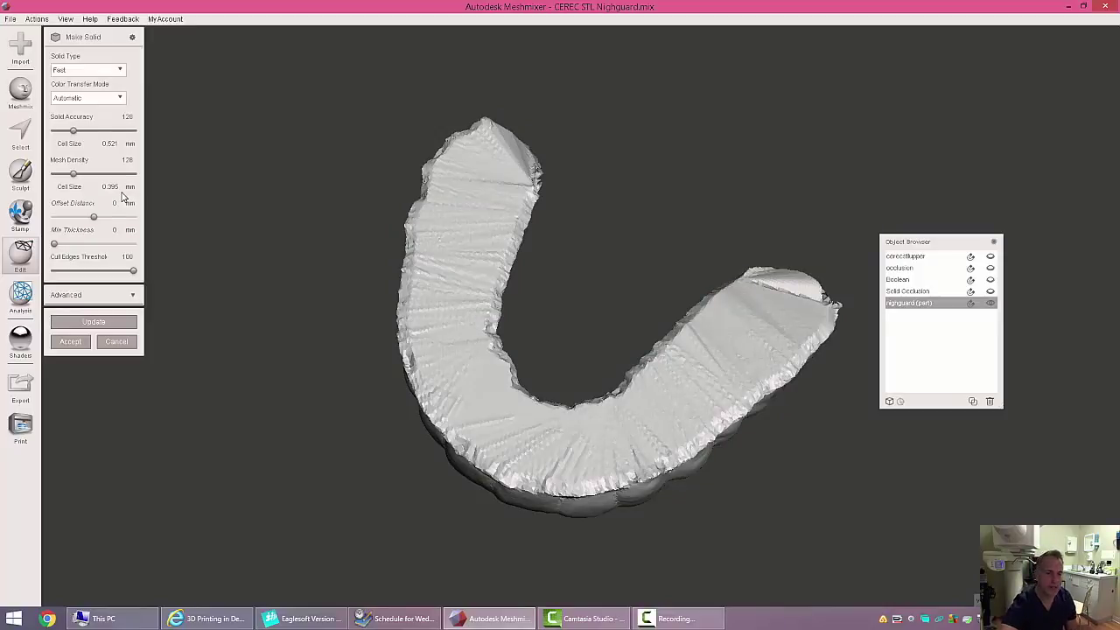
click(58, 342)
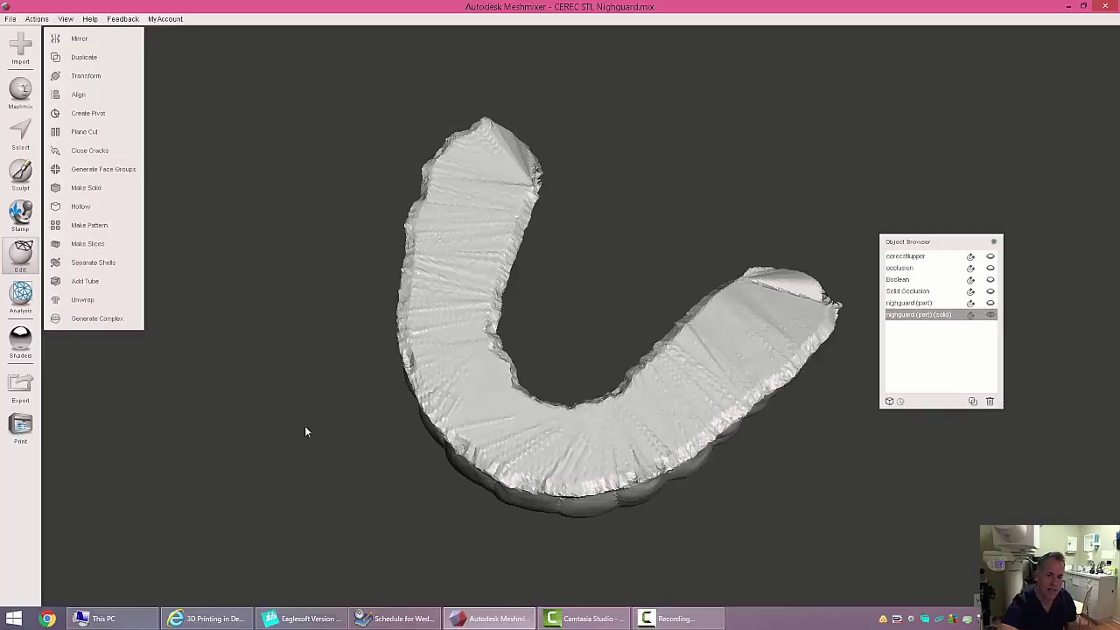
right_drag(507, 529, 537, 248)
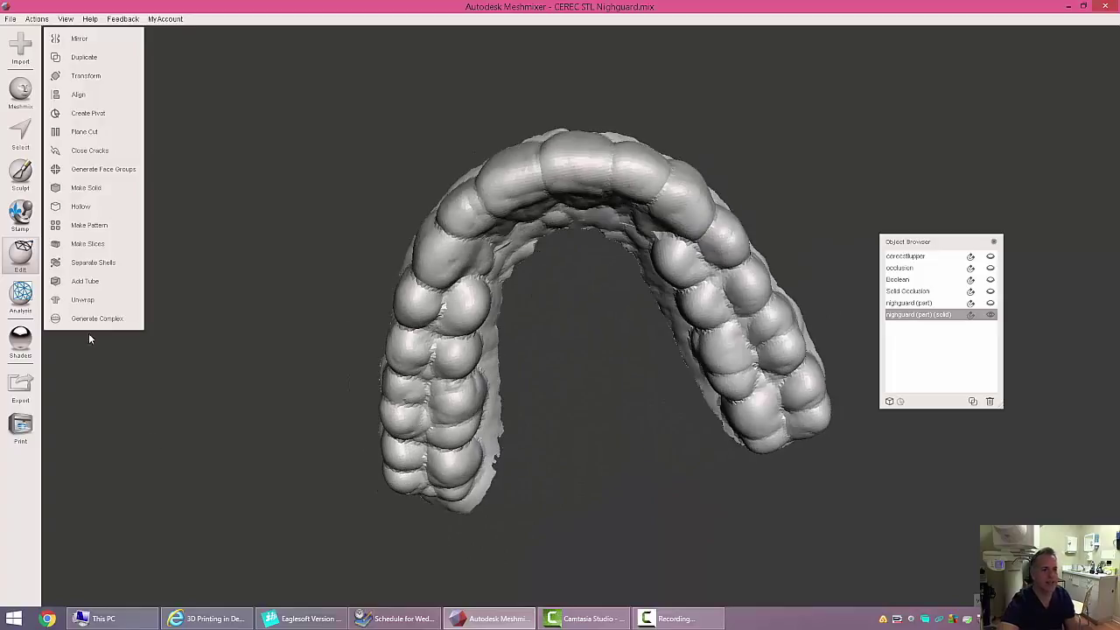
Pick the Robust Smooth sculpt brush and smooth the left side of the nightguard.
click(20, 172)
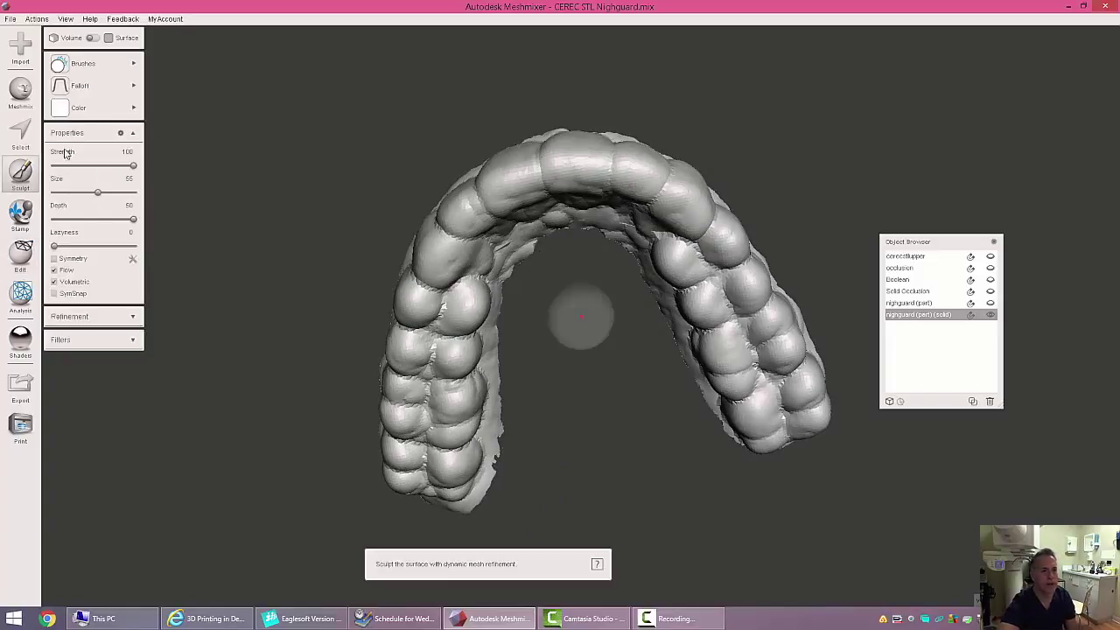
click(92, 65)
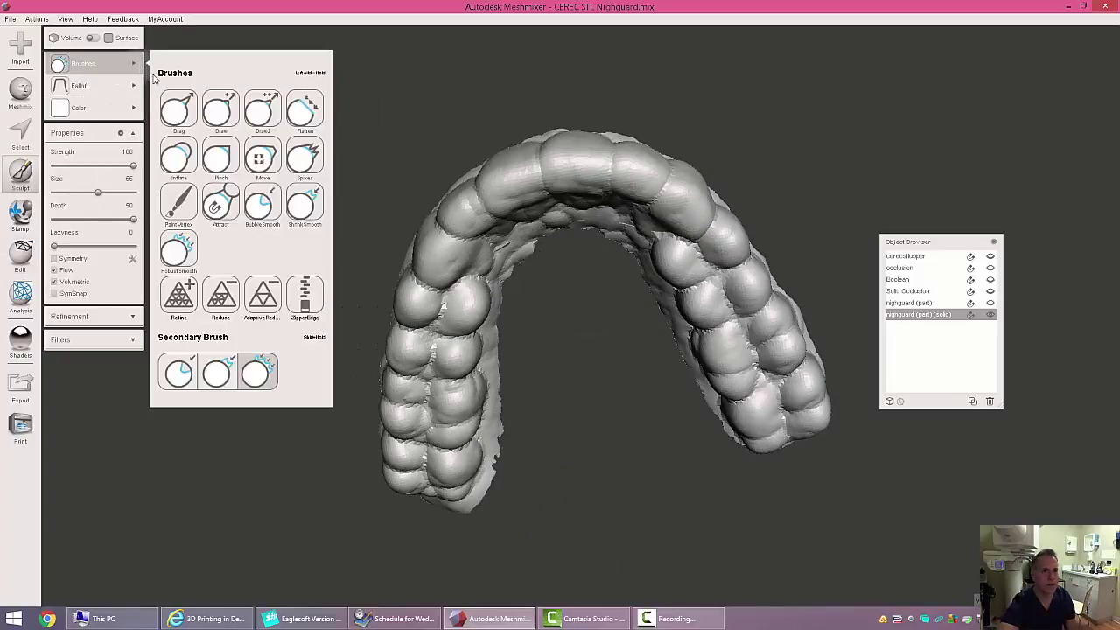
click(178, 250)
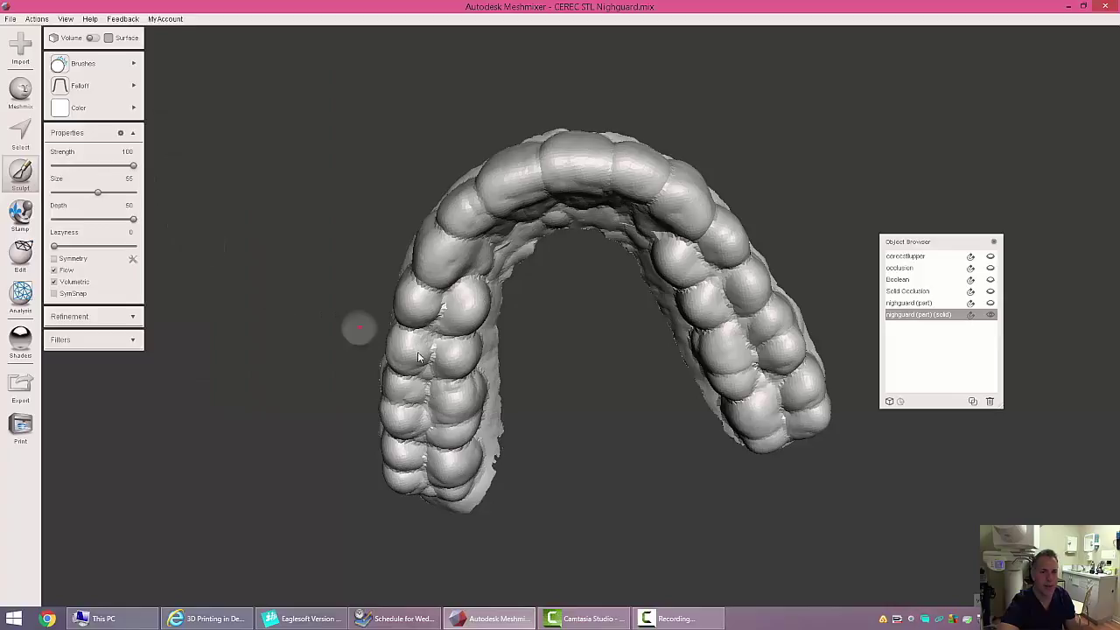
mouse_move(490, 368)
mouse_down()
mouse_move(447, 392)
mouse_move(443, 333)
mouse_move(461, 277)
mouse_move(485, 389)
mouse_move(483, 486)
mouse_move(467, 505)
mouse_move(410, 476)
mouse_move(396, 400)
mouse_move(478, 220)
mouse_move(580, 208)
mouse_move(673, 246)
mouse_move(731, 343)
mouse_move(744, 430)
mouse_move(789, 454)
mouse_move(802, 373)
mouse_move(838, 419)
mouse_up()
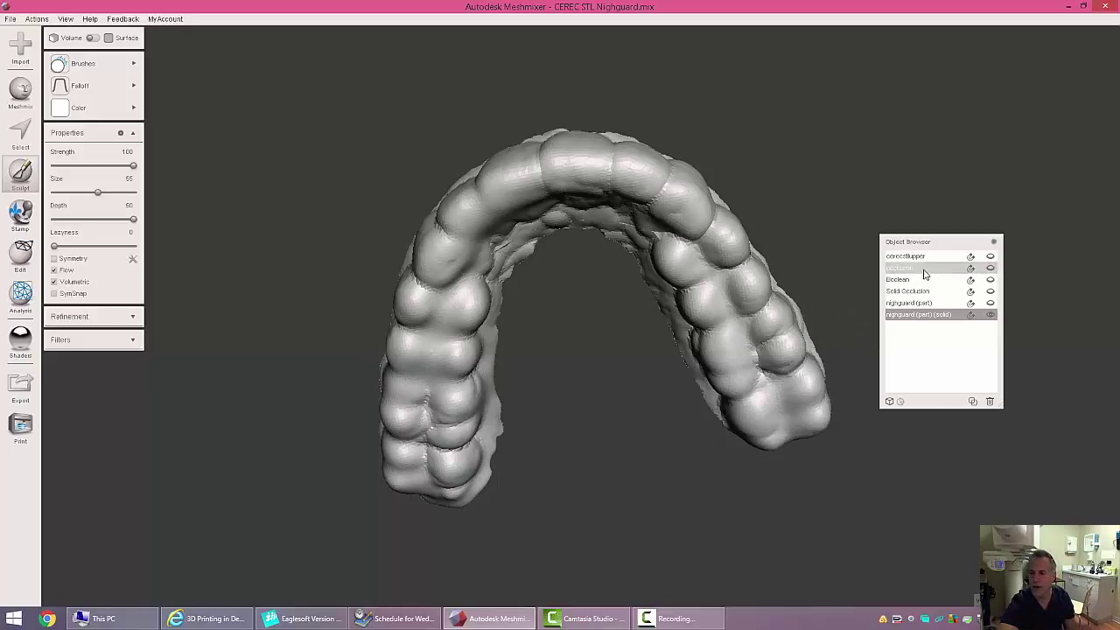
Show the upper arch scan and smooth the tooth bumps along the guard's top edge.
click(991, 258)
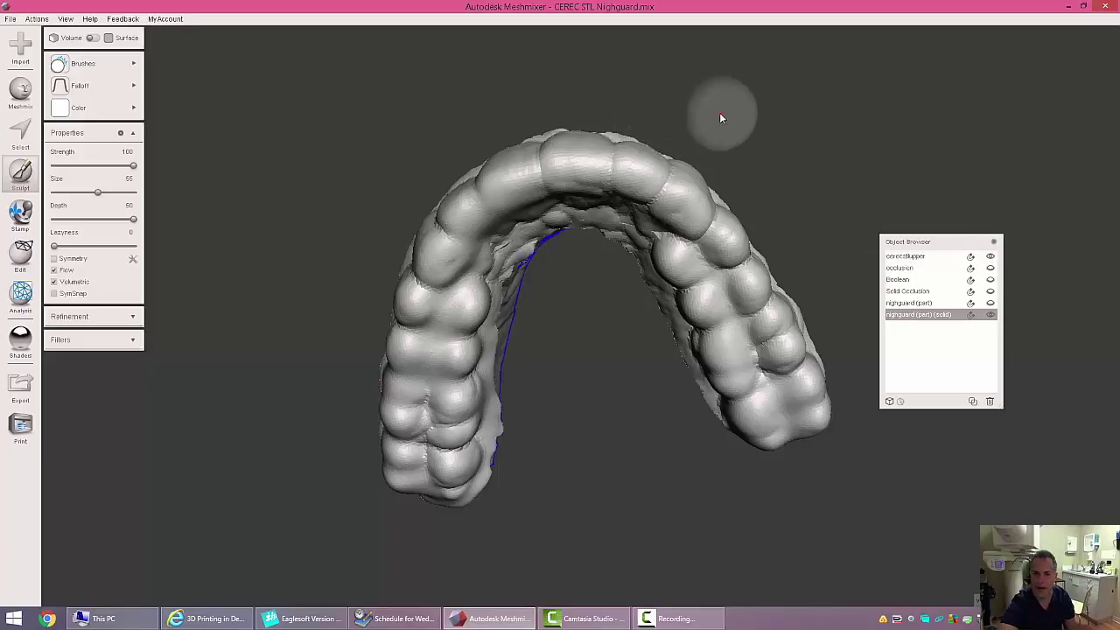
right_drag(735, 192, 813, 298)
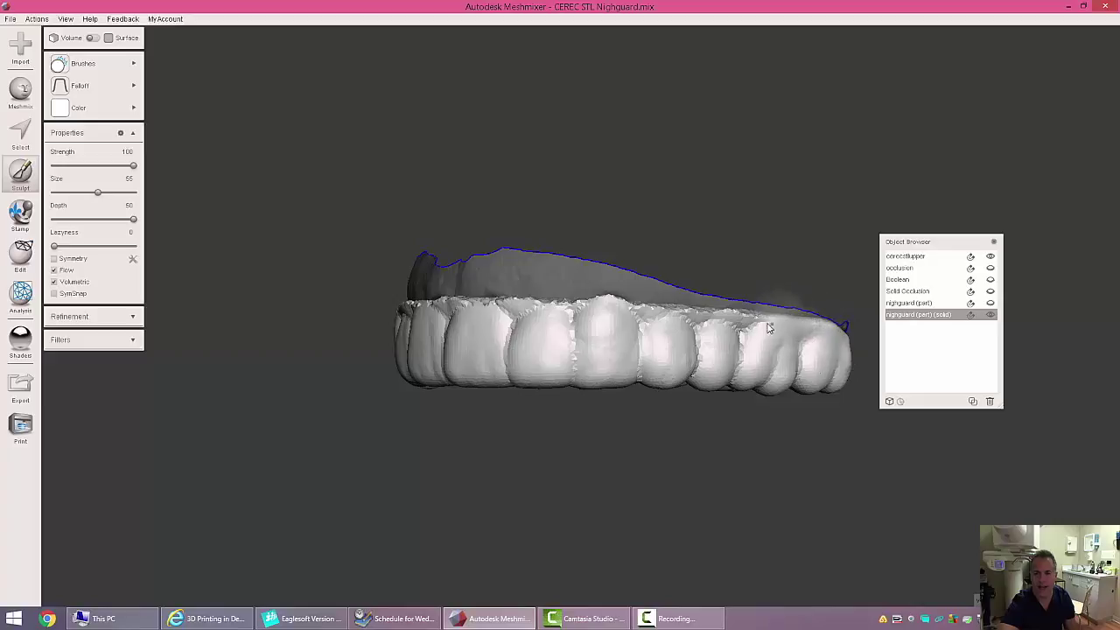
drag(707, 320, 470, 307)
right_drag(338, 316, 577, 350)
mouse_move(753, 359)
mouse_down()
mouse_move(628, 366)
mouse_move(332, 375)
mouse_up()
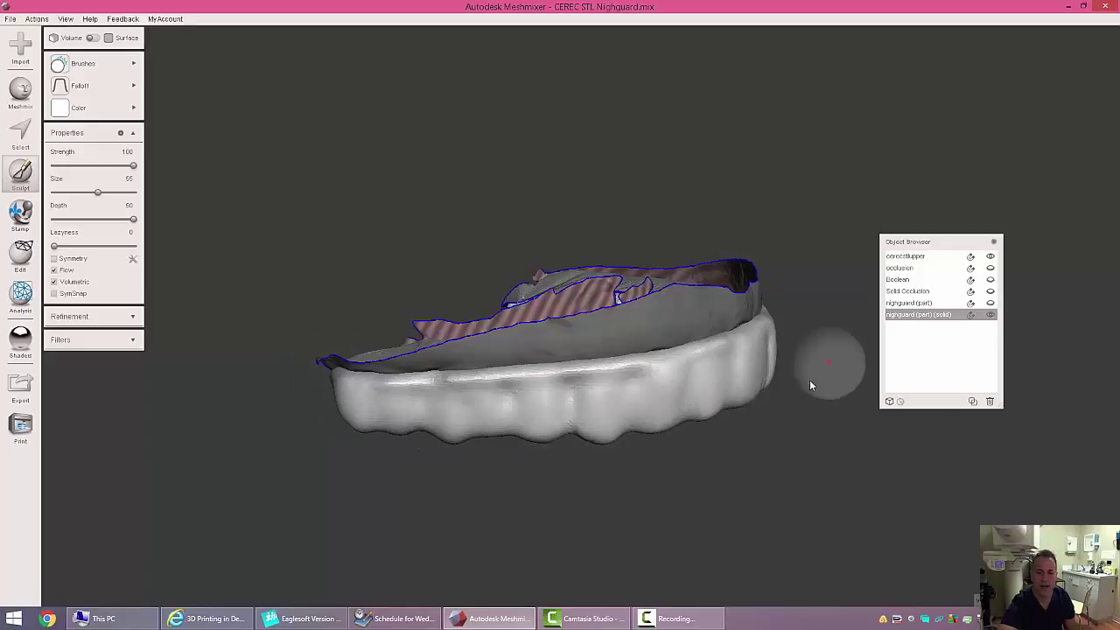
Smooth the crease on the lower left lobes and the rough right inner edge.
right_drag(811, 385, 632, 367)
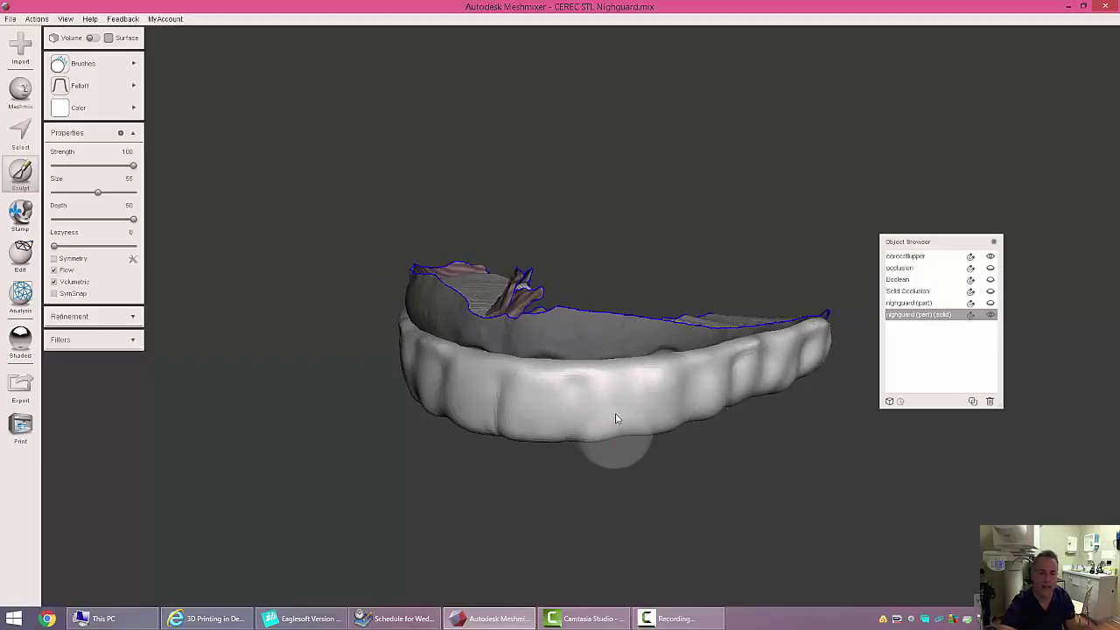
right_drag(616, 418, 489, 267)
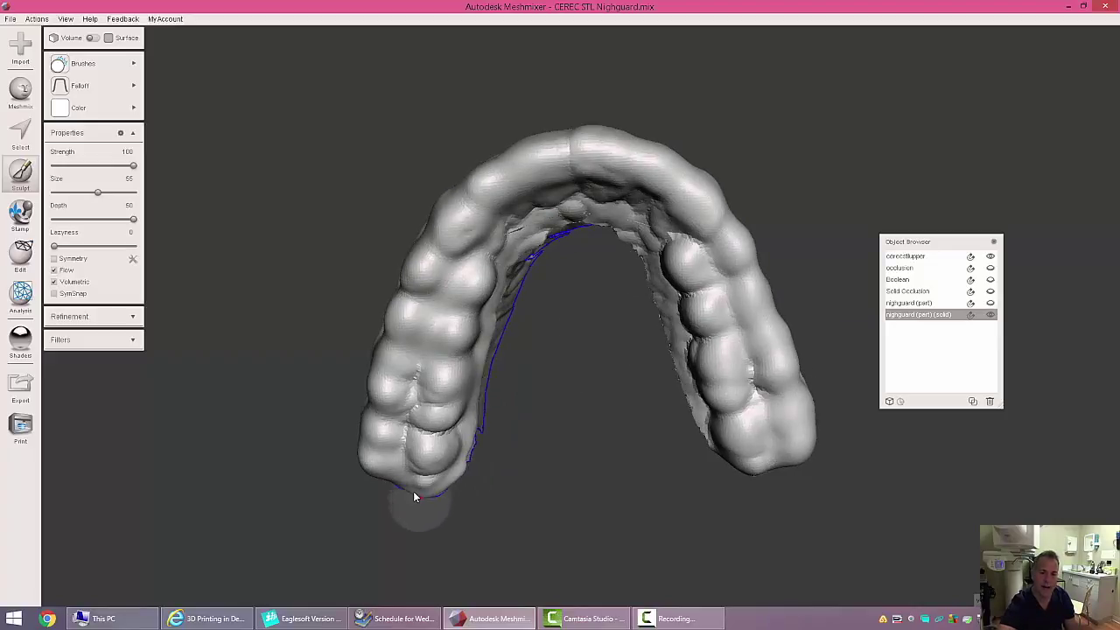
mouse_move(415, 497)
mouse_down()
mouse_move(421, 381)
mouse_move(423, 446)
mouse_move(440, 434)
mouse_move(490, 220)
mouse_up()
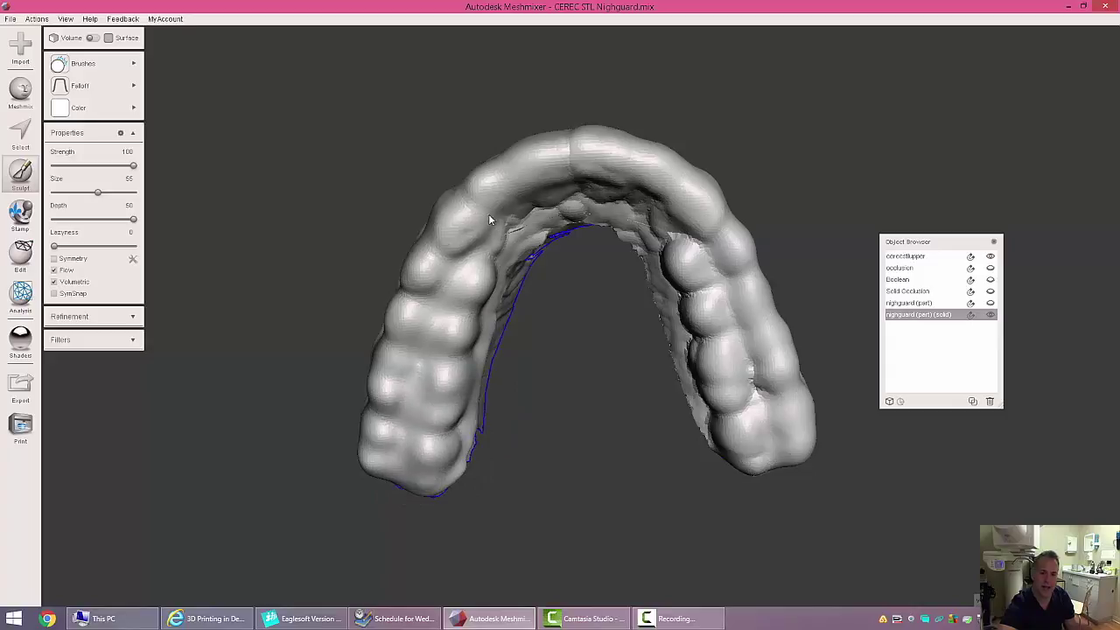
mouse_move(583, 212)
mouse_down()
mouse_move(656, 289)
mouse_move(690, 405)
mouse_move(750, 463)
mouse_move(778, 370)
mouse_move(680, 210)
mouse_up()
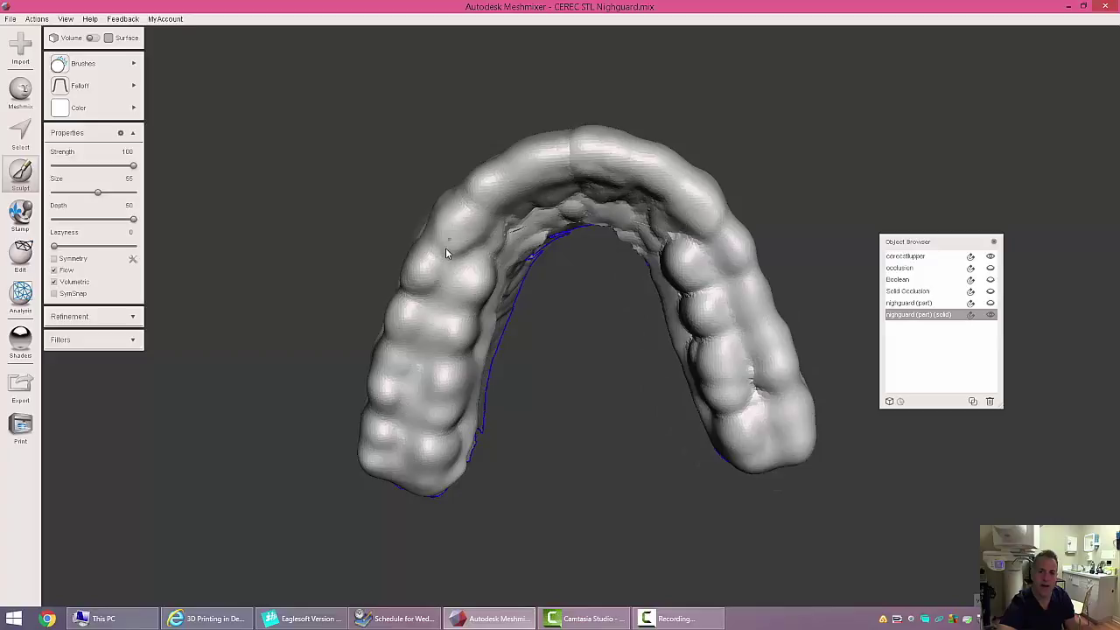
Smooth and raise the arch's inner edge, checking it from several angles.
mouse_move(719, 186)
right_down()
mouse_move(585, 283)
mouse_move(688, 350)
right_up()
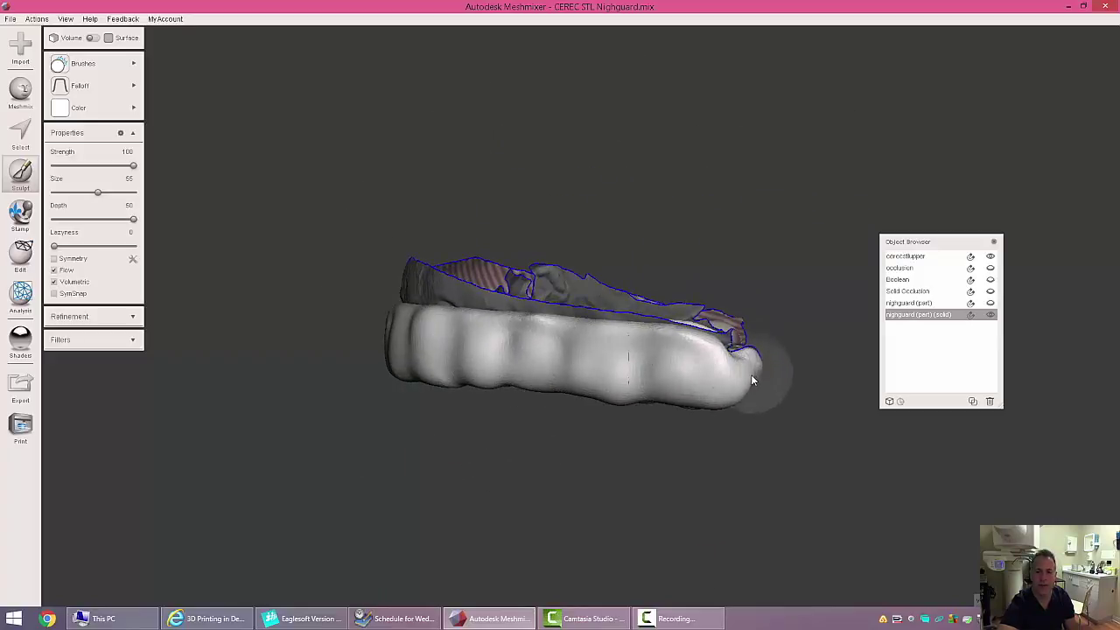
right_drag(767, 428, 639, 368)
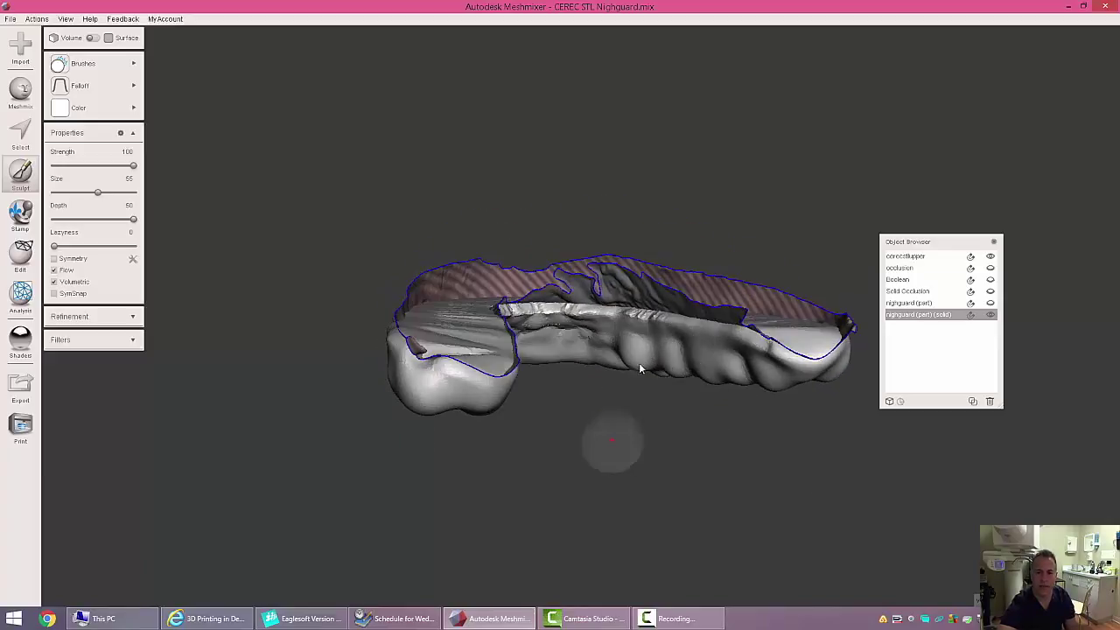
right_drag(620, 462, 683, 349)
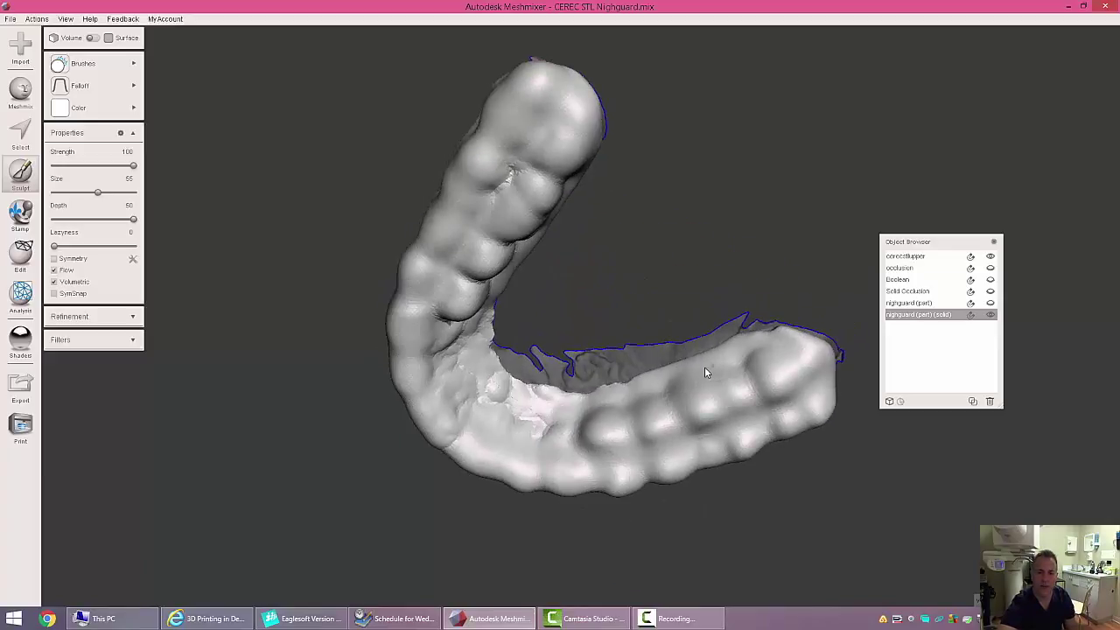
mouse_move(706, 372)
mouse_down()
mouse_move(579, 399)
mouse_move(525, 394)
mouse_move(503, 380)
mouse_move(477, 317)
mouse_up()
right_drag(411, 171, 602, 303)
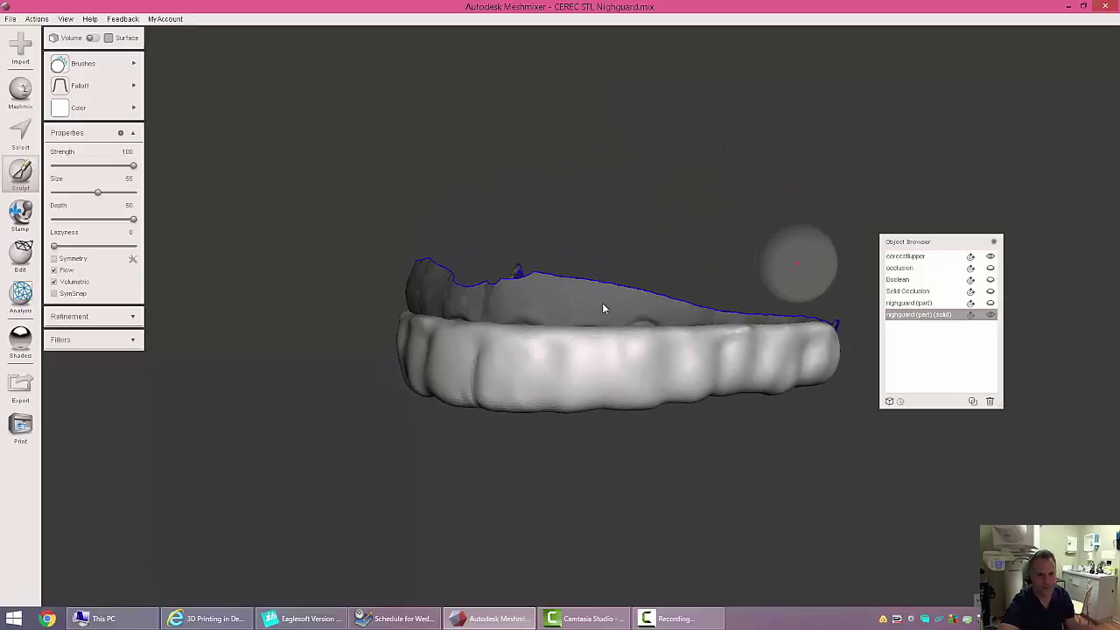
Toggle the occlusion mesh off and on, inspect its fit from below and the side, then bring up the brush choices.
click(991, 268)
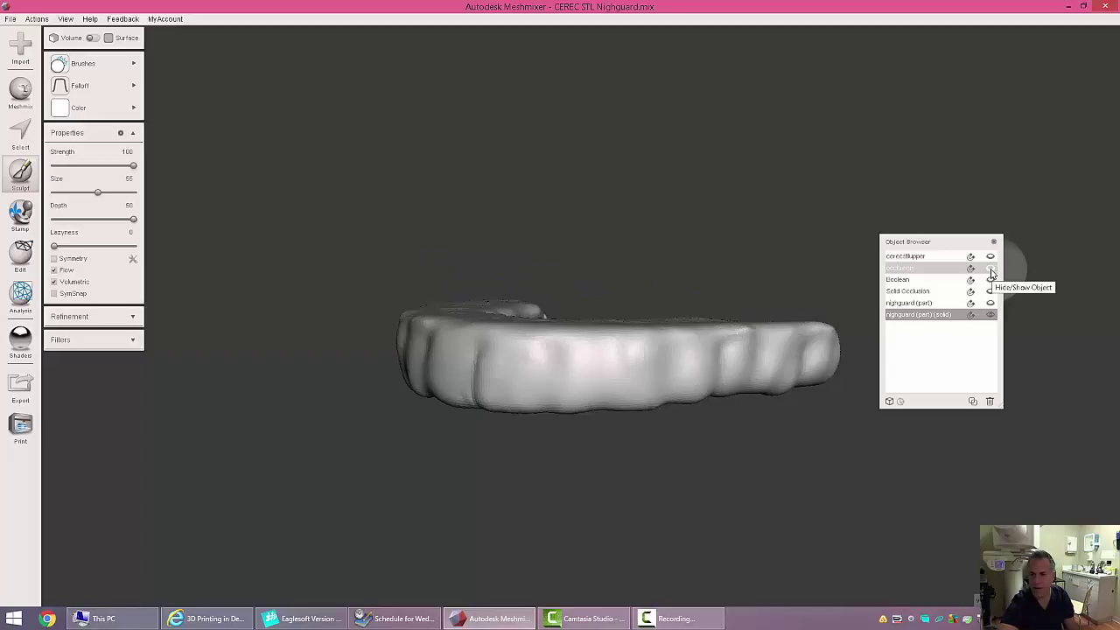
click(991, 267)
right_drag(499, 562, 550, 378)
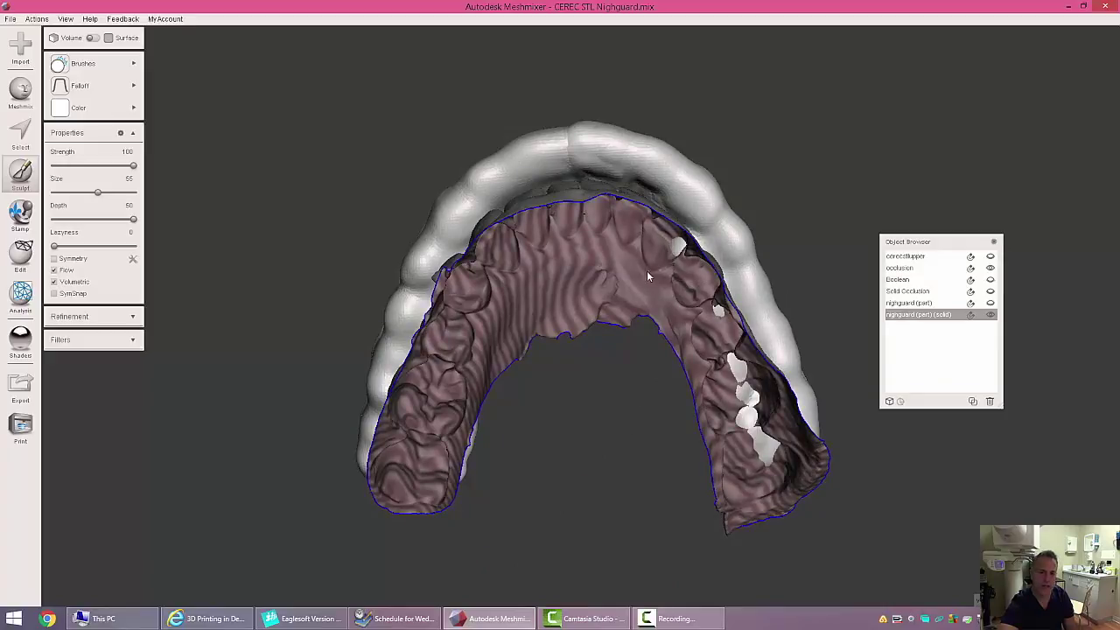
right_drag(257, 230, 394, 421)
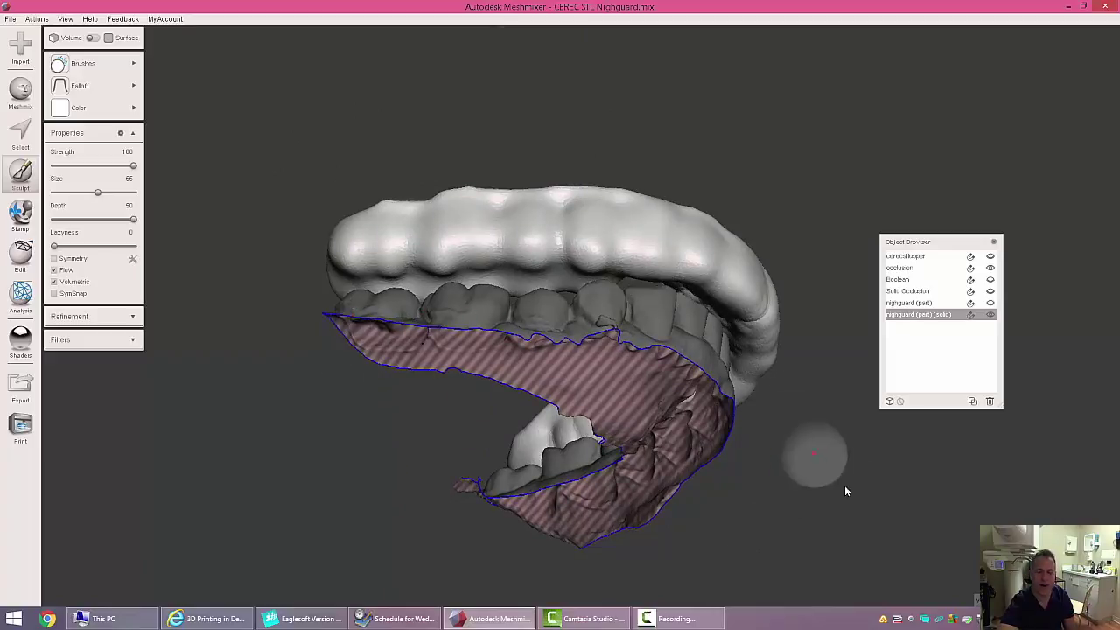
right_drag(844, 491, 761, 412)
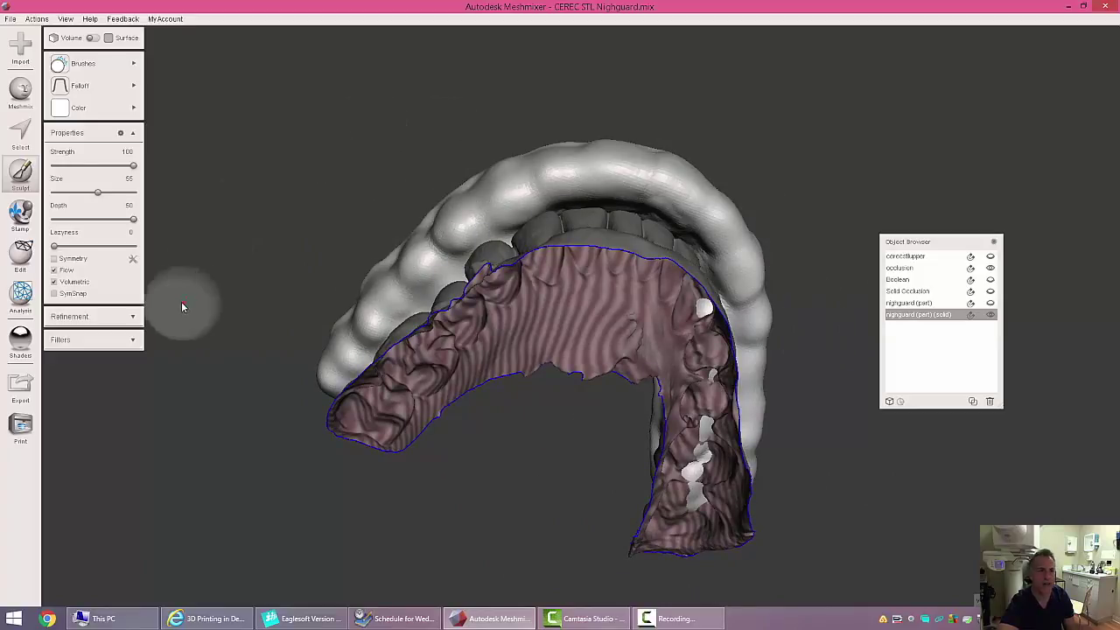
click(80, 64)
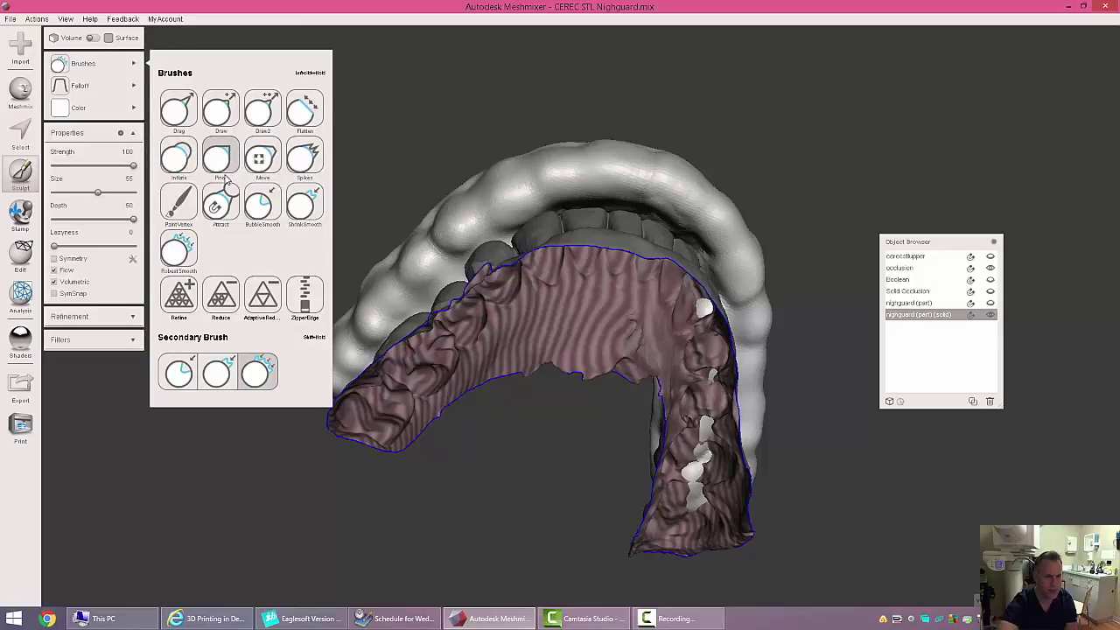
With the Inflate brush, bulge the left edge and raise the guard's rim along its top.
click(179, 158)
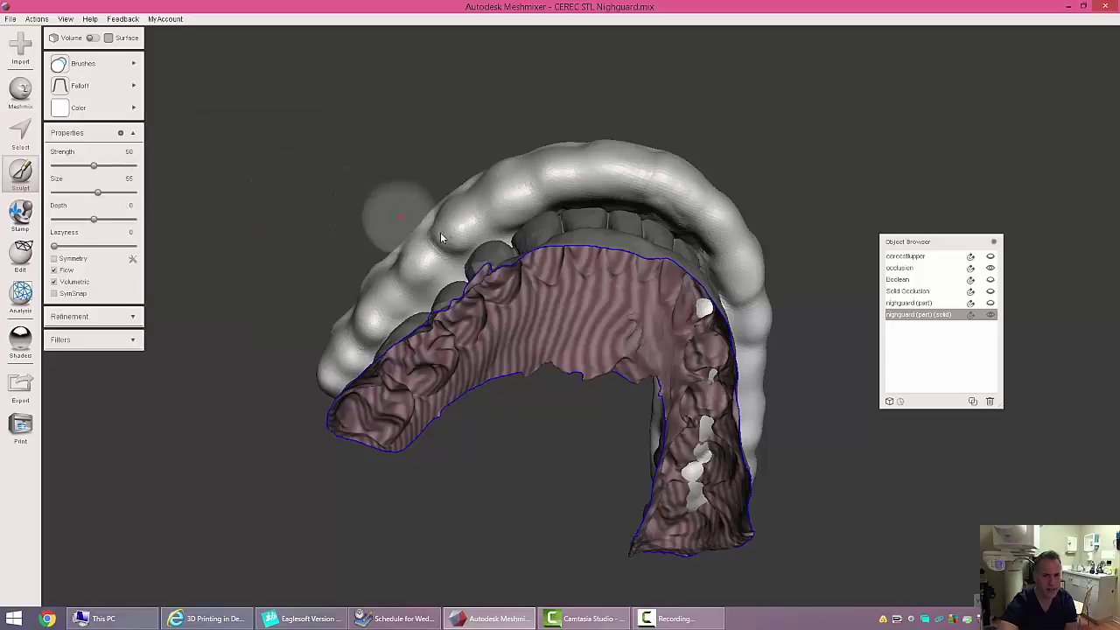
mouse_move(435, 311)
mouse_down()
mouse_move(369, 357)
mouse_move(357, 393)
mouse_up()
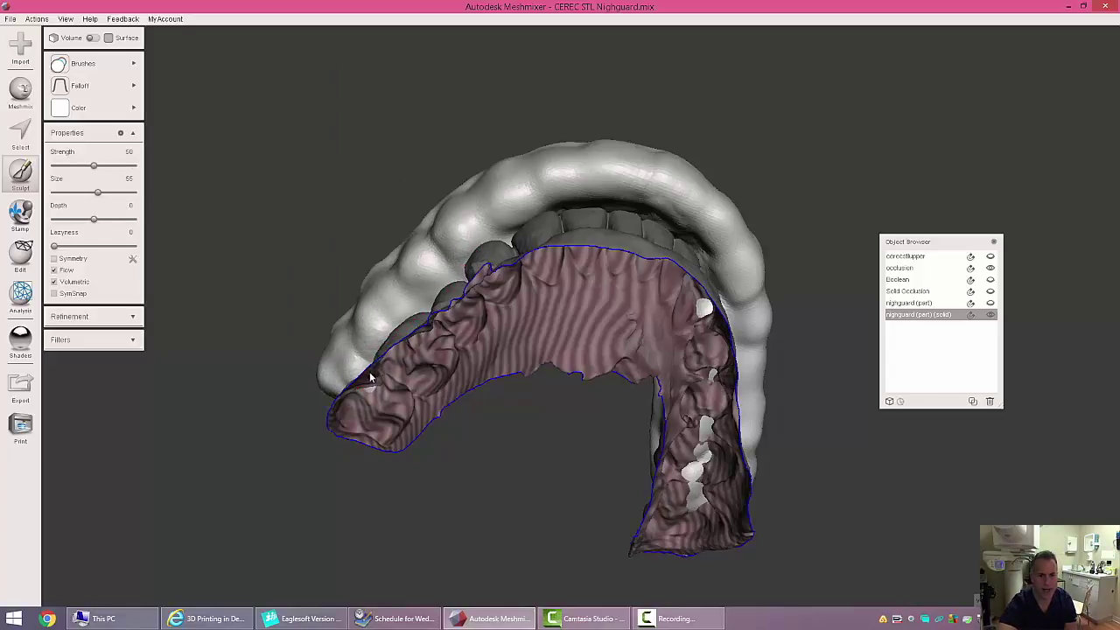
mouse_move(370, 377)
mouse_down()
mouse_move(428, 328)
mouse_move(442, 289)
mouse_move(473, 371)
mouse_up()
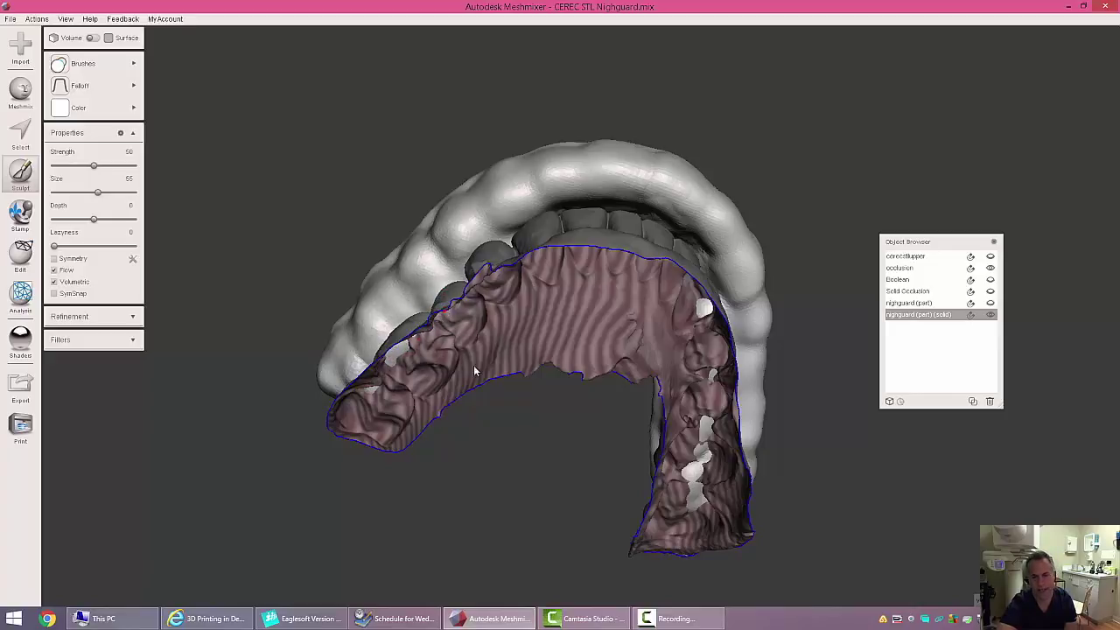
right_drag(530, 374, 451, 301)
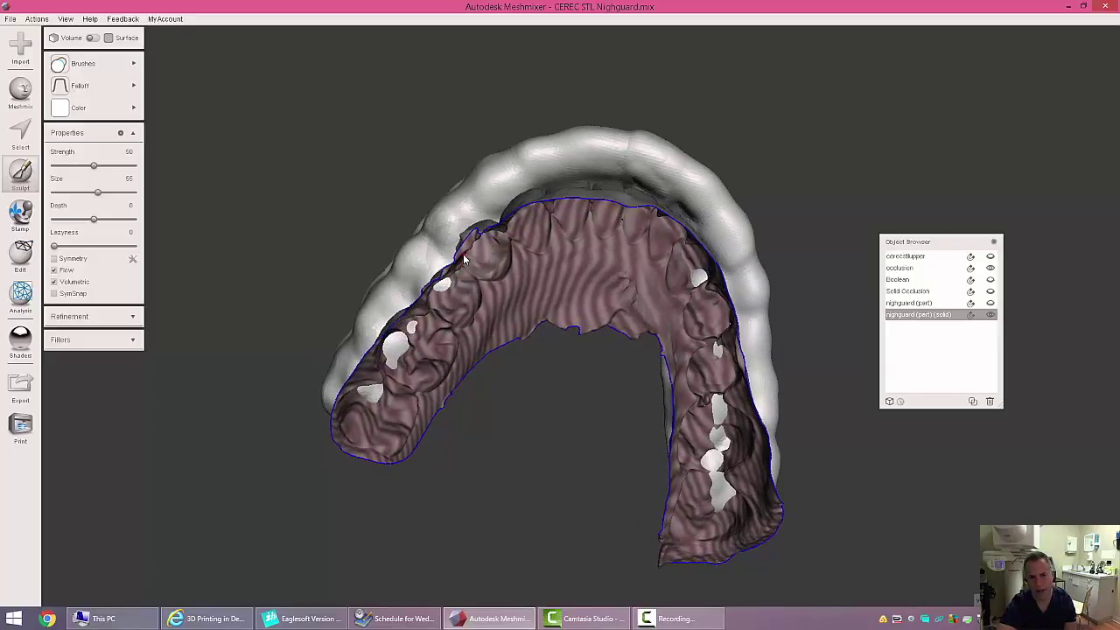
mouse_move(473, 247)
mouse_down()
mouse_move(477, 232)
mouse_move(543, 204)
mouse_up()
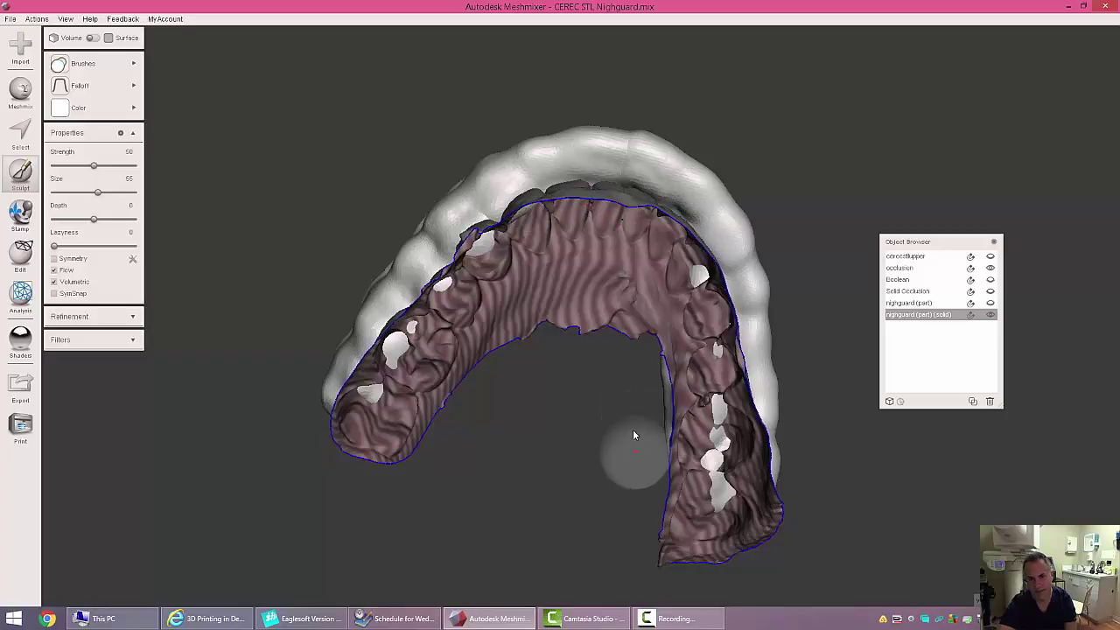
right_drag(633, 429, 635, 387)
mouse_move(558, 184)
mouse_down()
mouse_move(637, 204)
mouse_move(693, 260)
mouse_move(688, 235)
mouse_move(639, 191)
mouse_move(656, 199)
mouse_move(680, 223)
mouse_move(649, 194)
mouse_move(596, 185)
mouse_move(711, 220)
mouse_move(732, 265)
mouse_move(725, 367)
mouse_up()
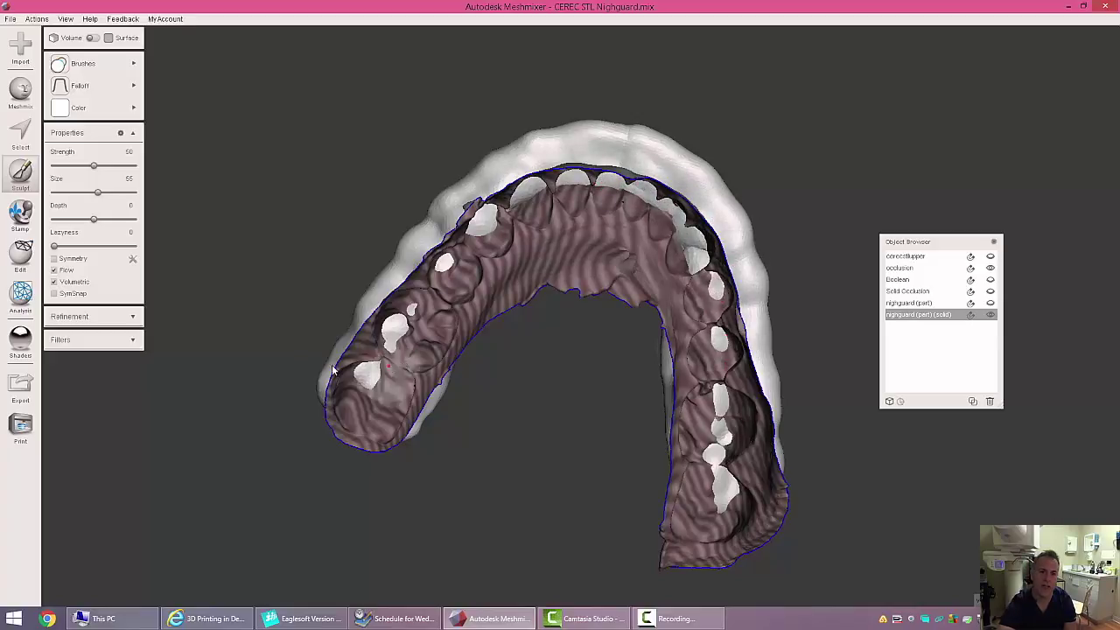
Hide the occlusion, smooth both nightguard arms with RobustSmooth, and show the Boolean teeth model.
click(991, 269)
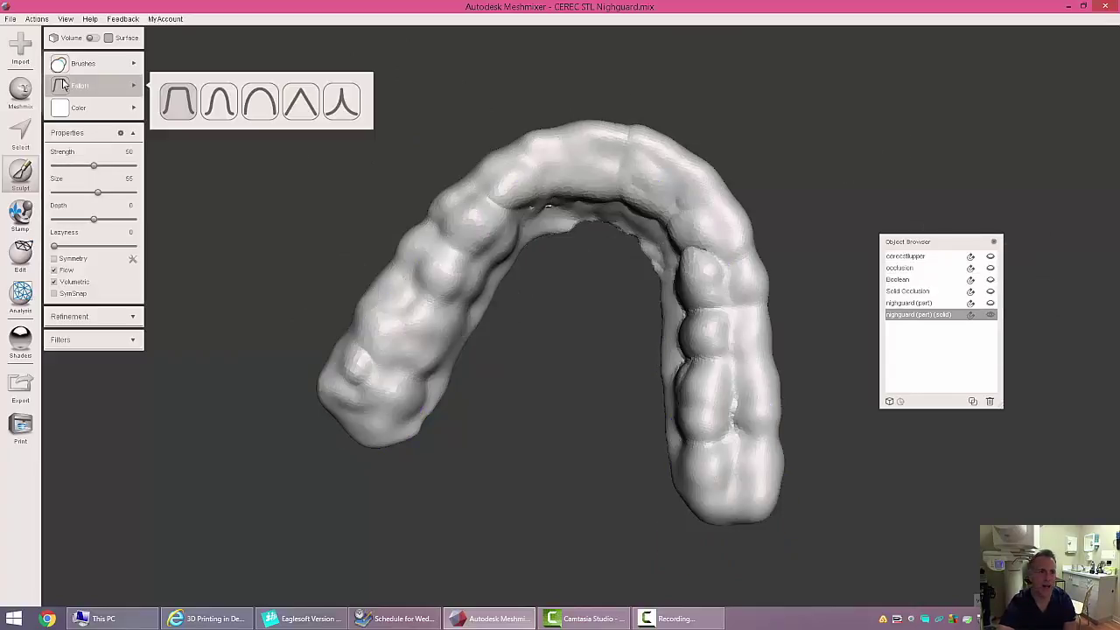
mouse_move(95, 69)
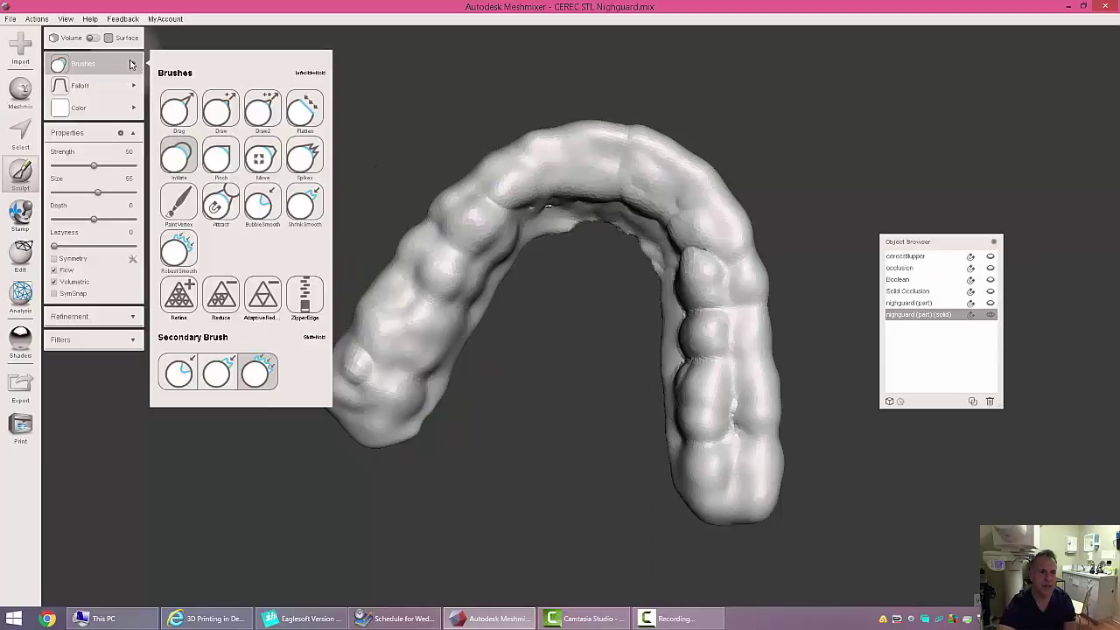
click(186, 257)
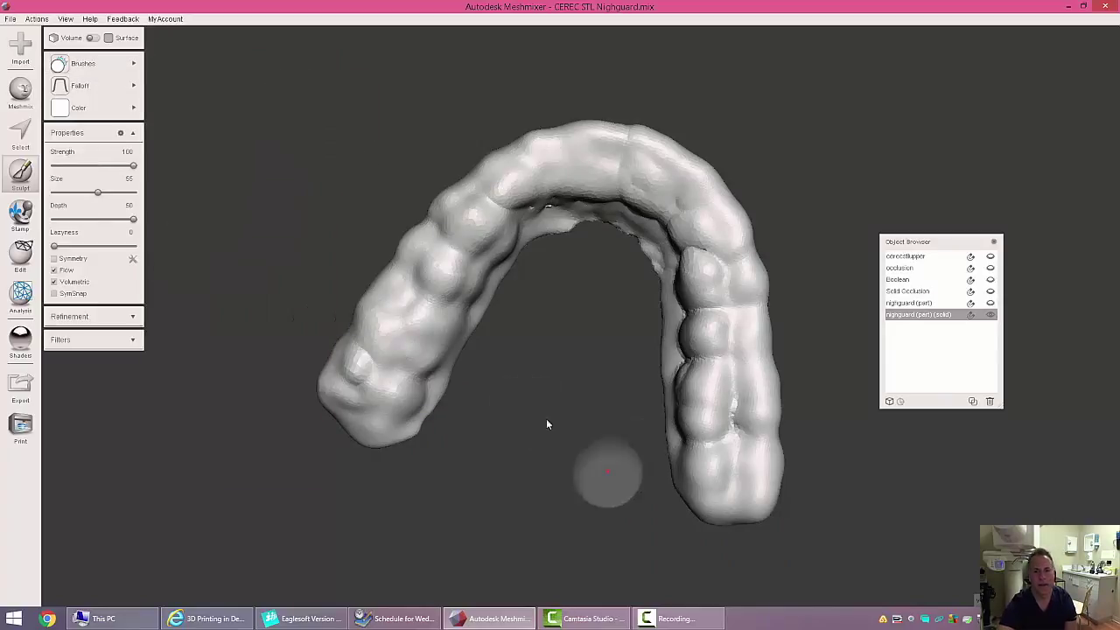
mouse_move(504, 237)
mouse_down()
mouse_move(380, 382)
mouse_move(493, 231)
mouse_move(551, 192)
mouse_move(645, 211)
mouse_move(733, 283)
mouse_move(731, 383)
mouse_up()
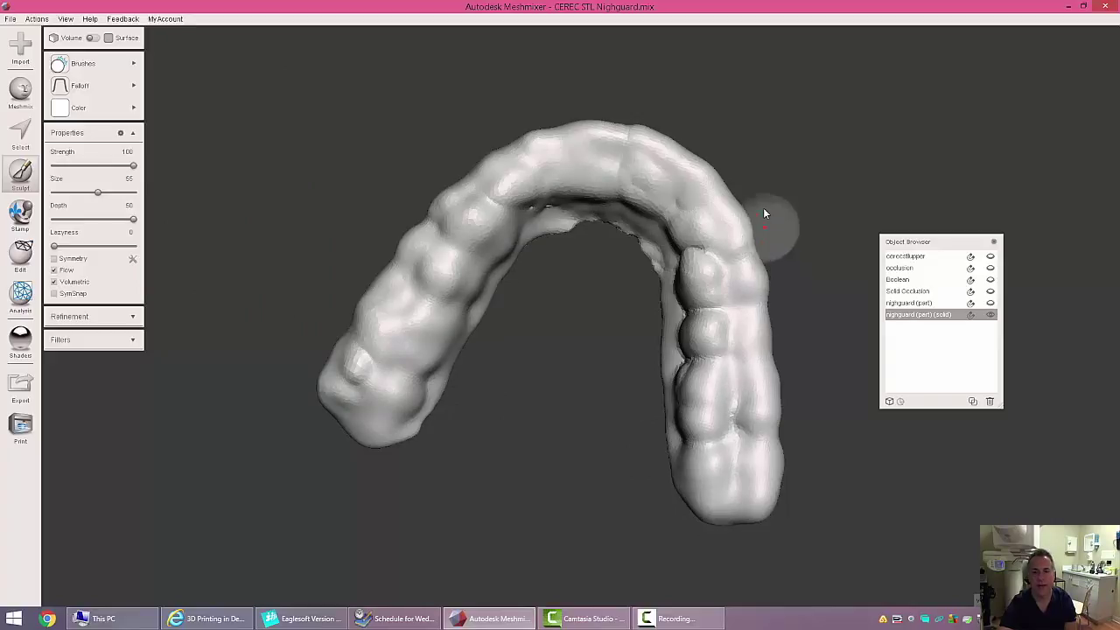
right_drag(742, 129, 677, 292)
right_drag(500, 180, 537, 201)
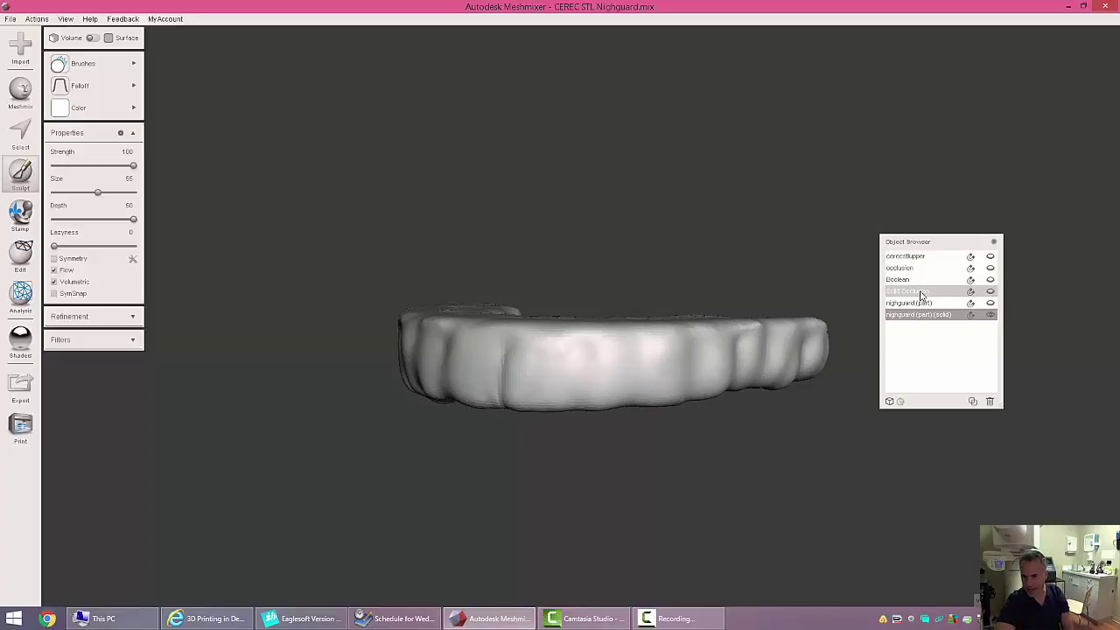
click(991, 279)
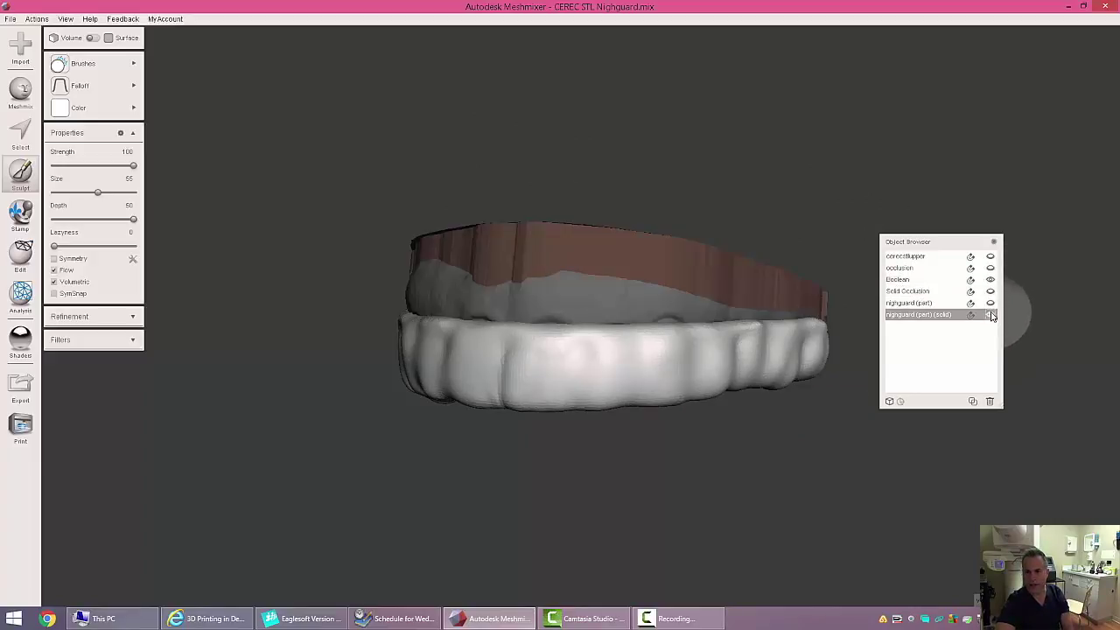
With the nightguard see-through, make Boolean solid at accuracy and density 512 and accept it.
click(991, 315)
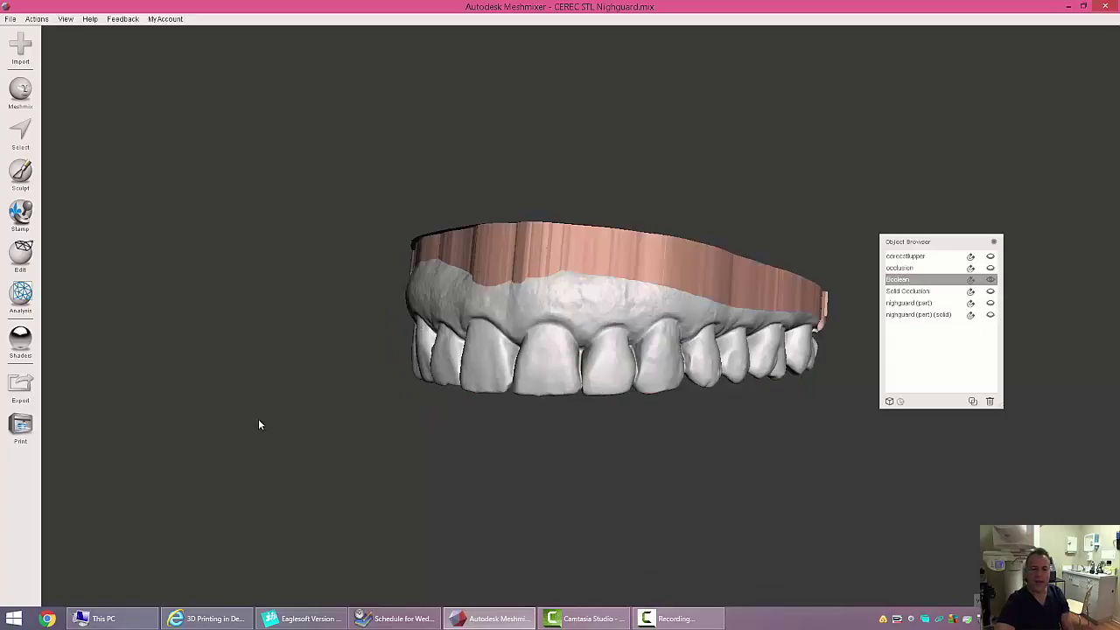
right_drag(259, 422, 280, 437)
click(20, 253)
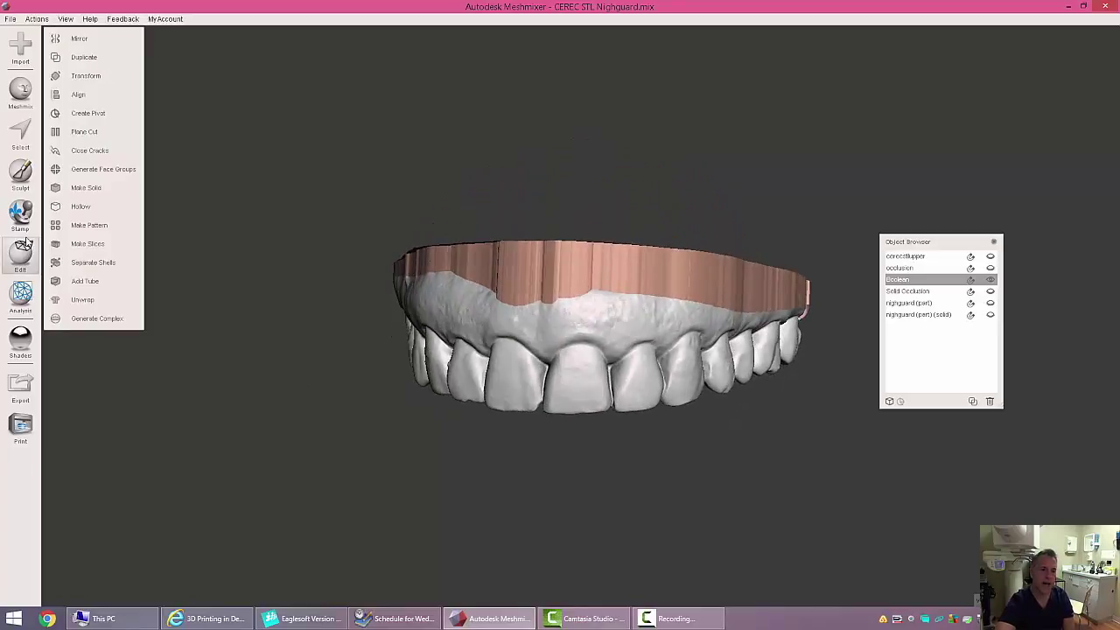
click(96, 187)
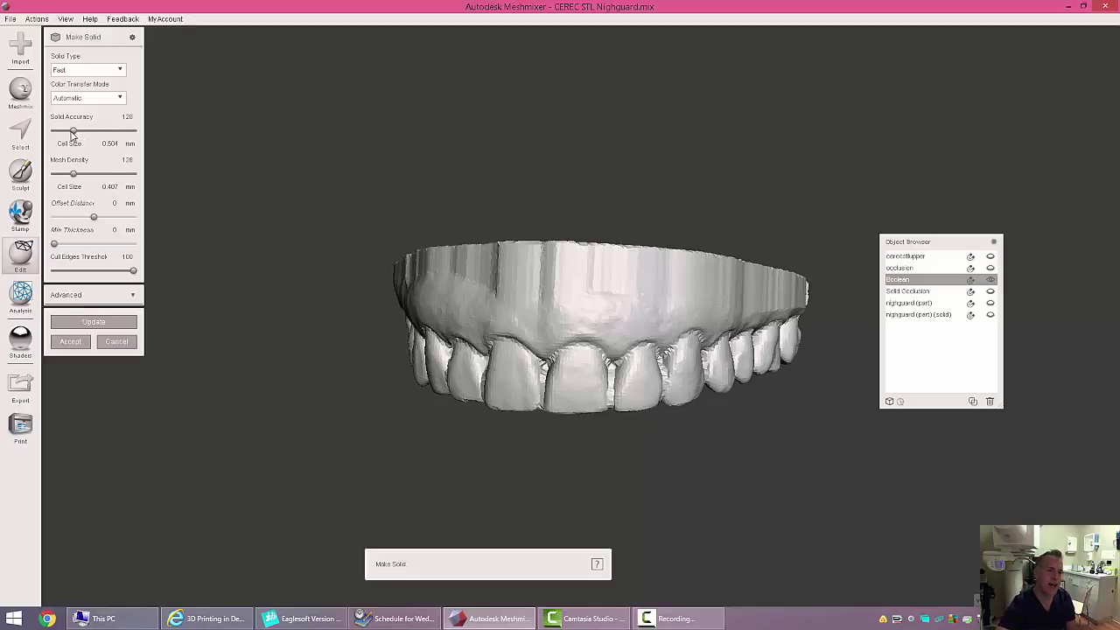
drag(73, 131, 156, 132)
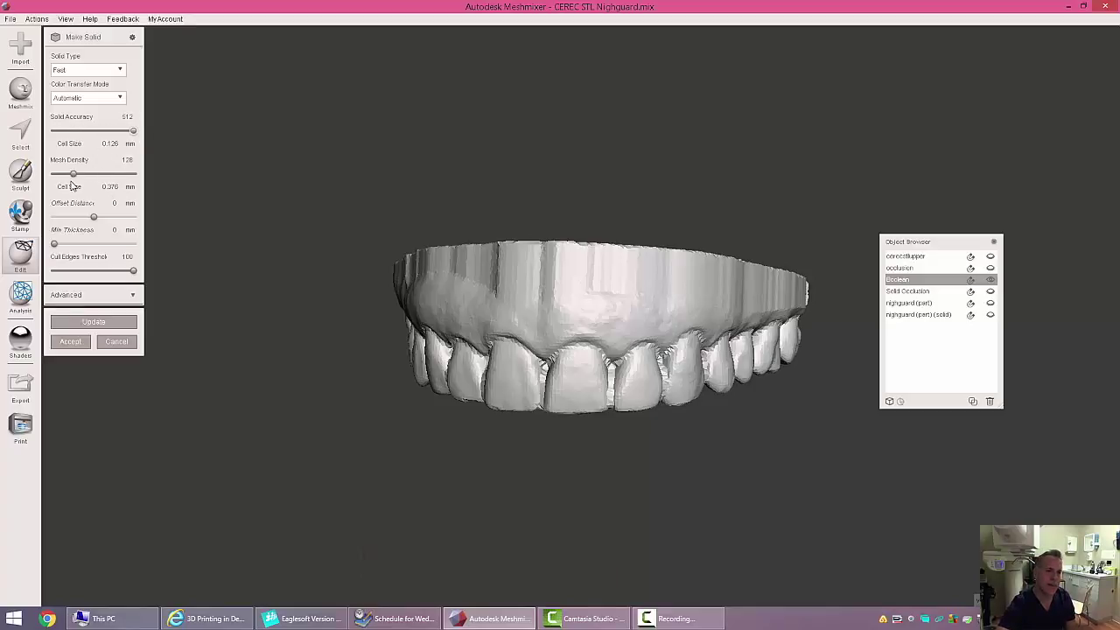
drag(75, 178, 136, 186)
click(109, 325)
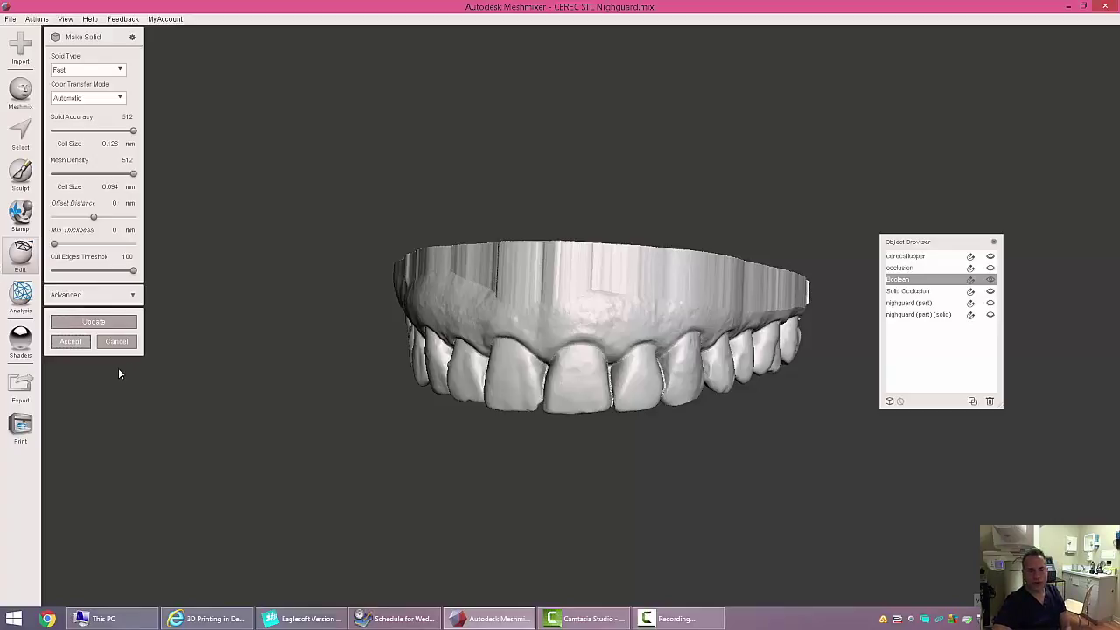
key(Return)
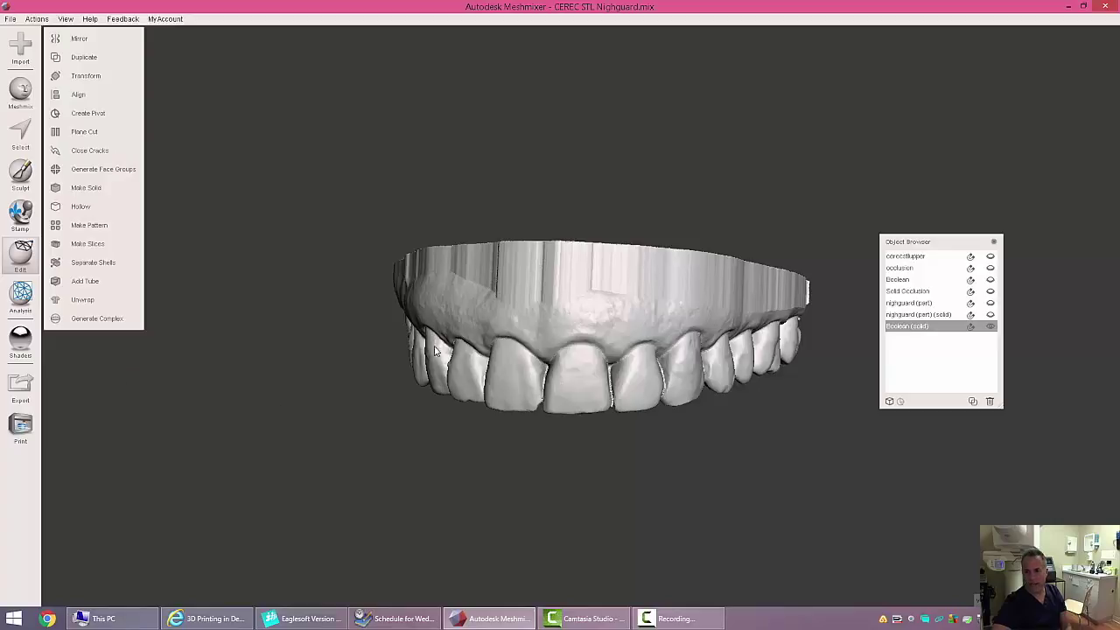
Delete nighguard (part) and Boolean, then select the solid nightguard and make it opaque.
click(910, 304)
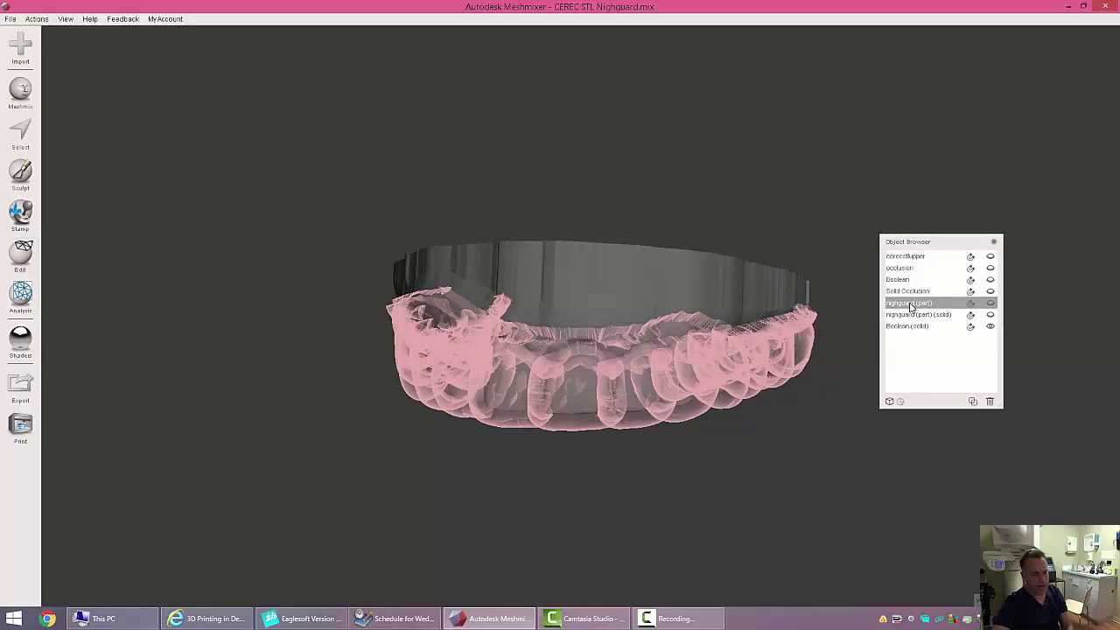
key(Delete)
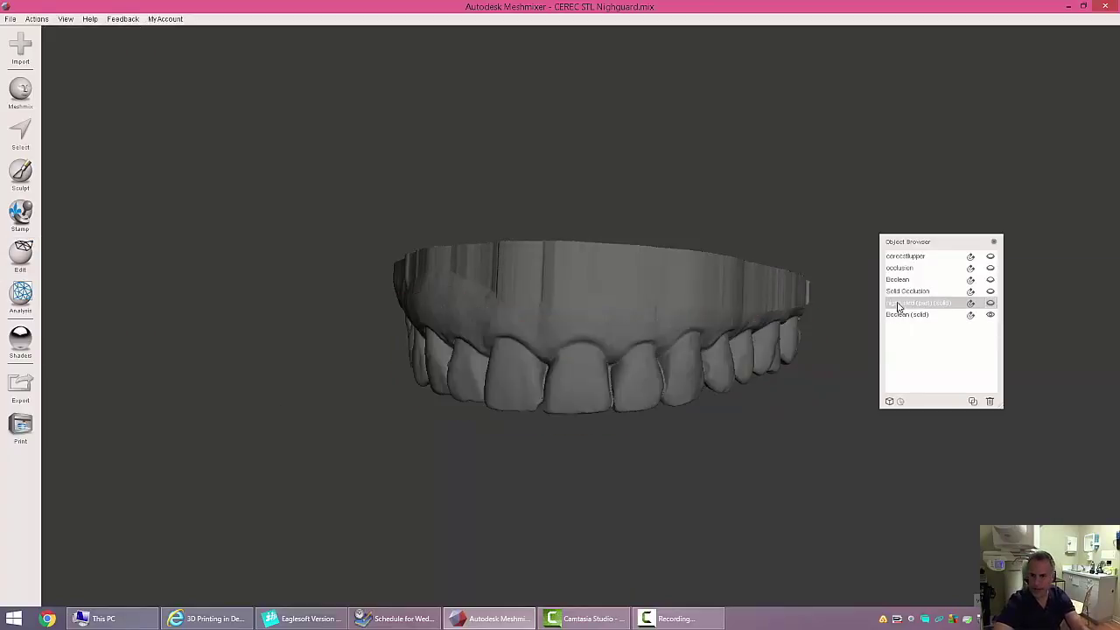
click(897, 294)
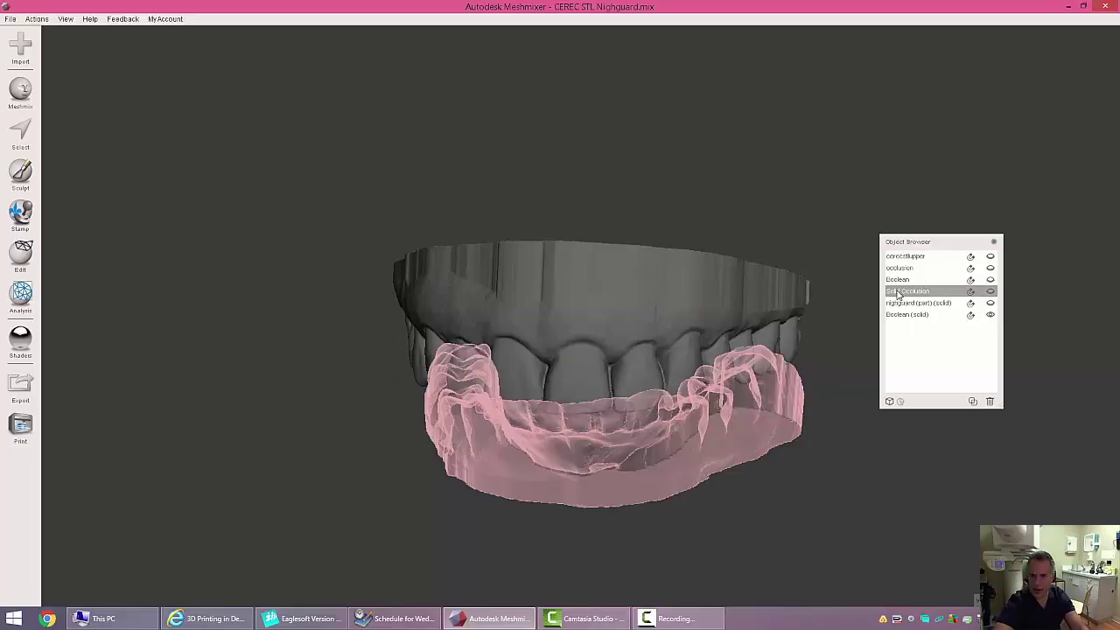
click(898, 280)
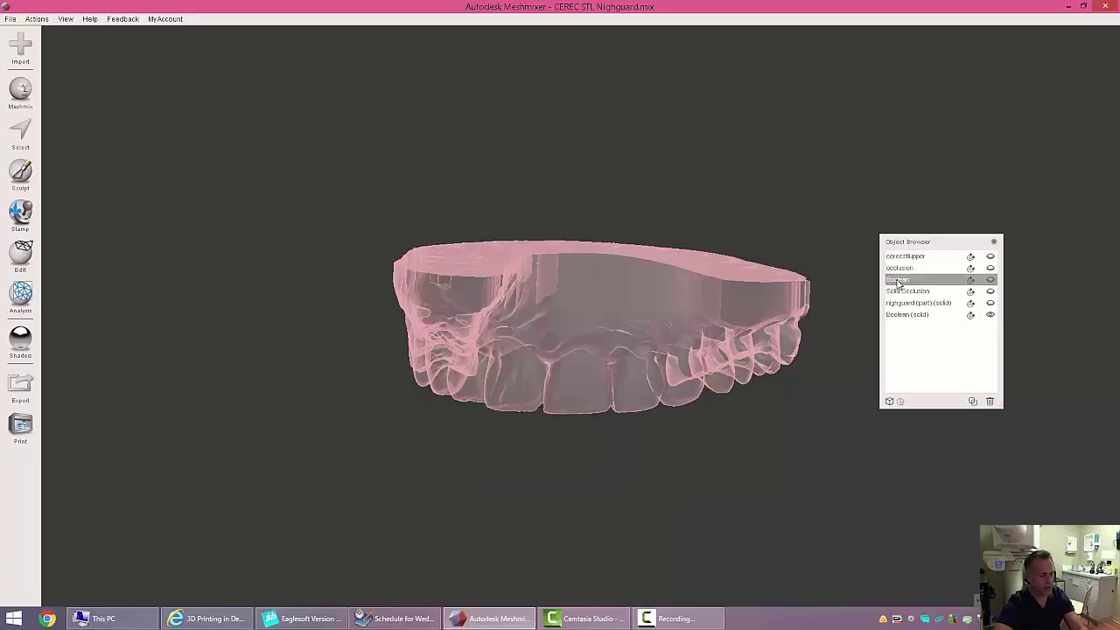
key(Delete)
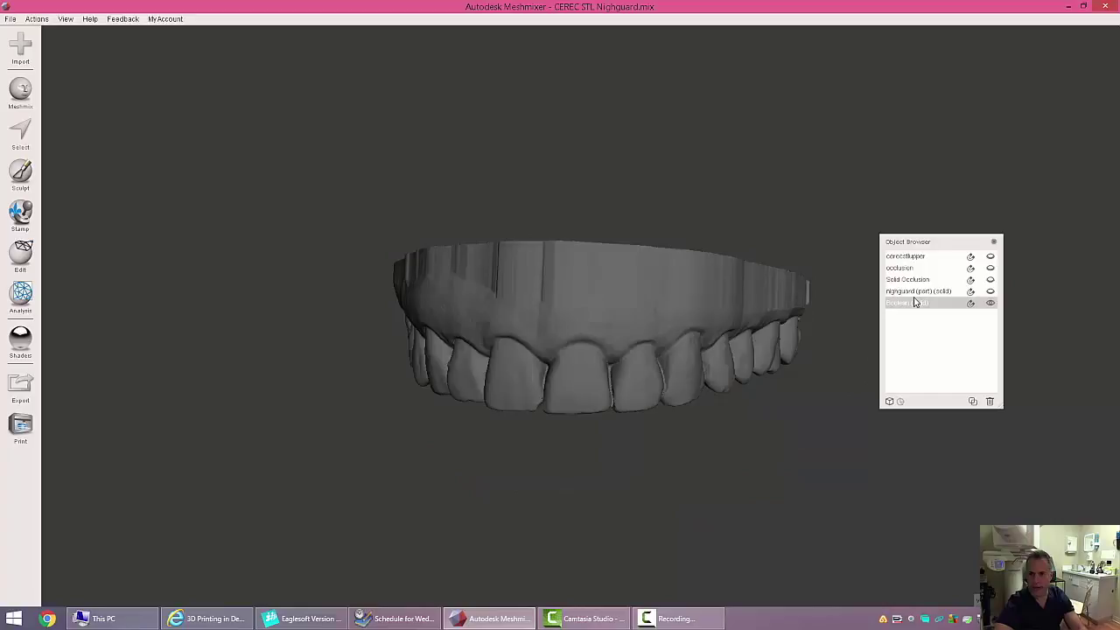
click(914, 294)
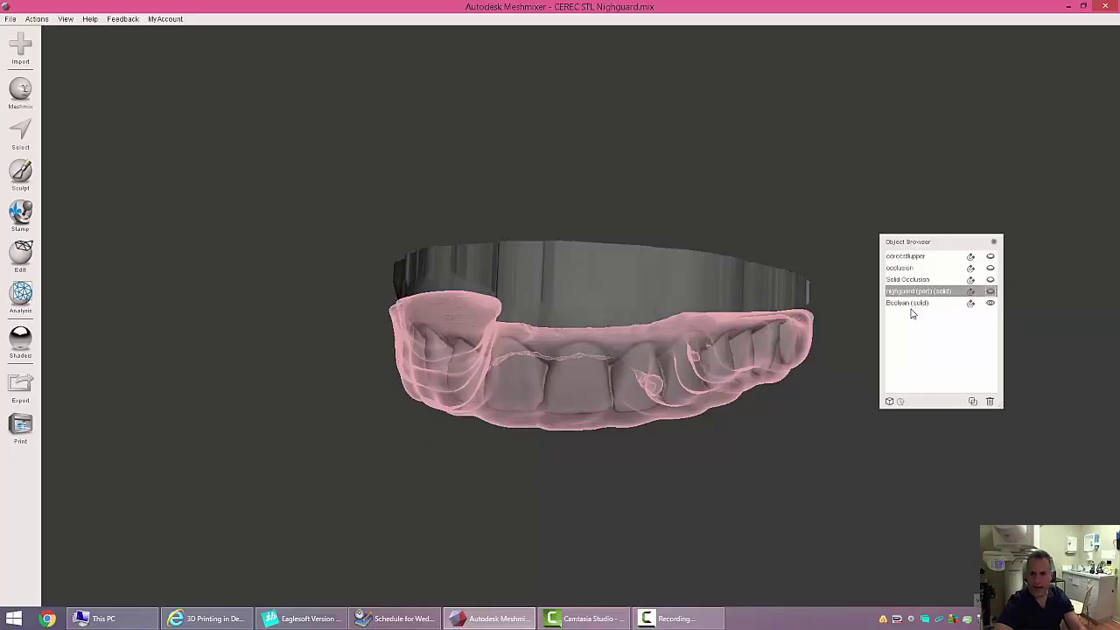
click(991, 293)
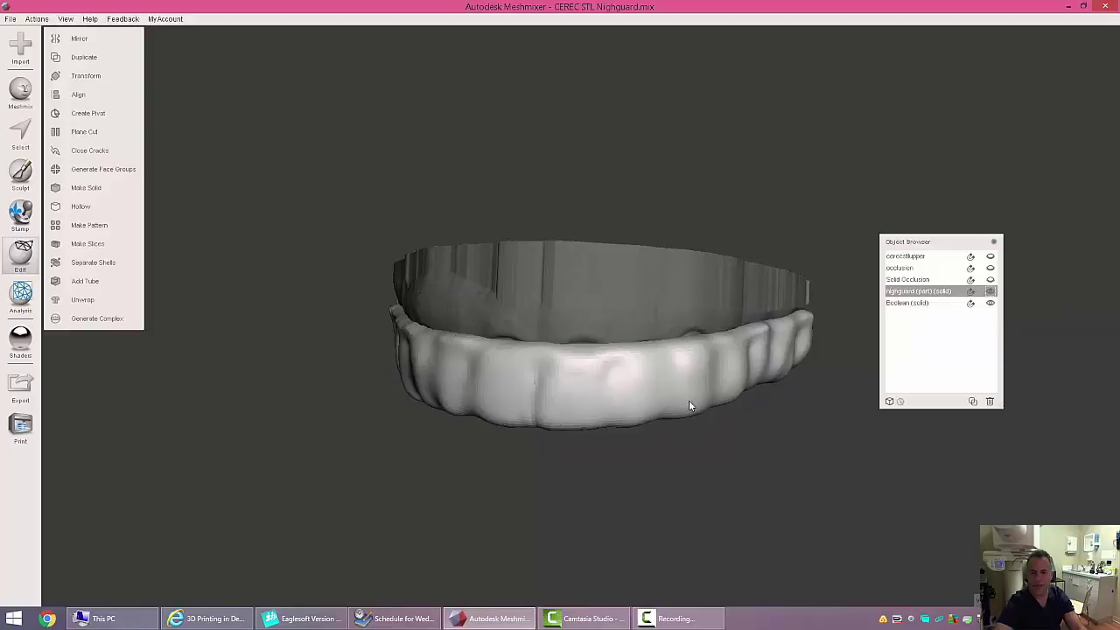
Plane-cut the solid nightguard flat near its lower edge, with the discarded side flipped.
right_drag(675, 508, 696, 487)
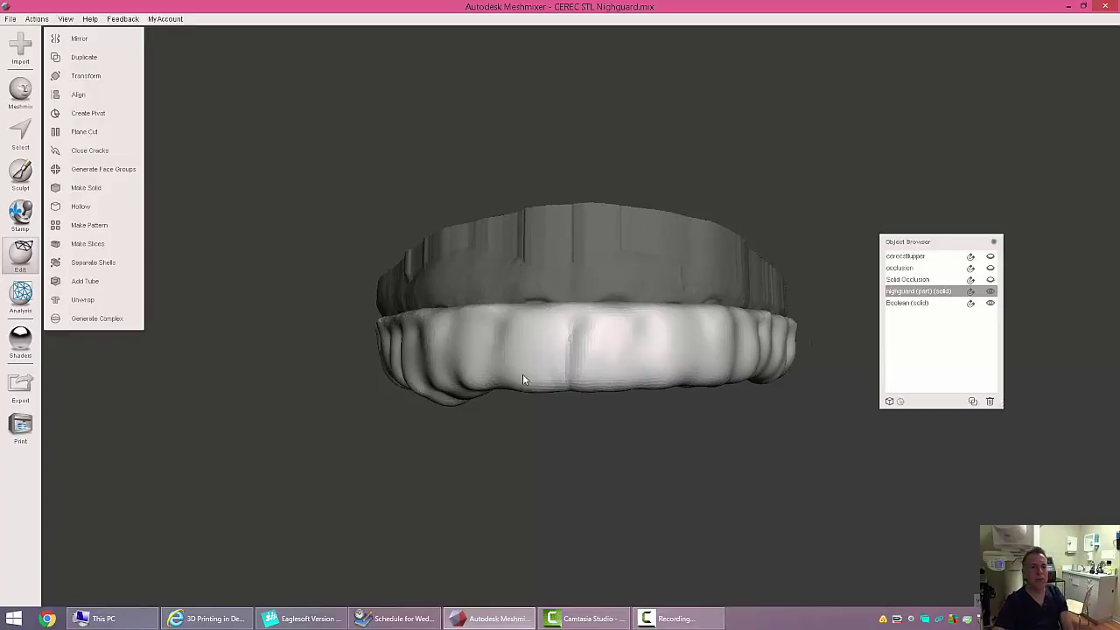
click(70, 132)
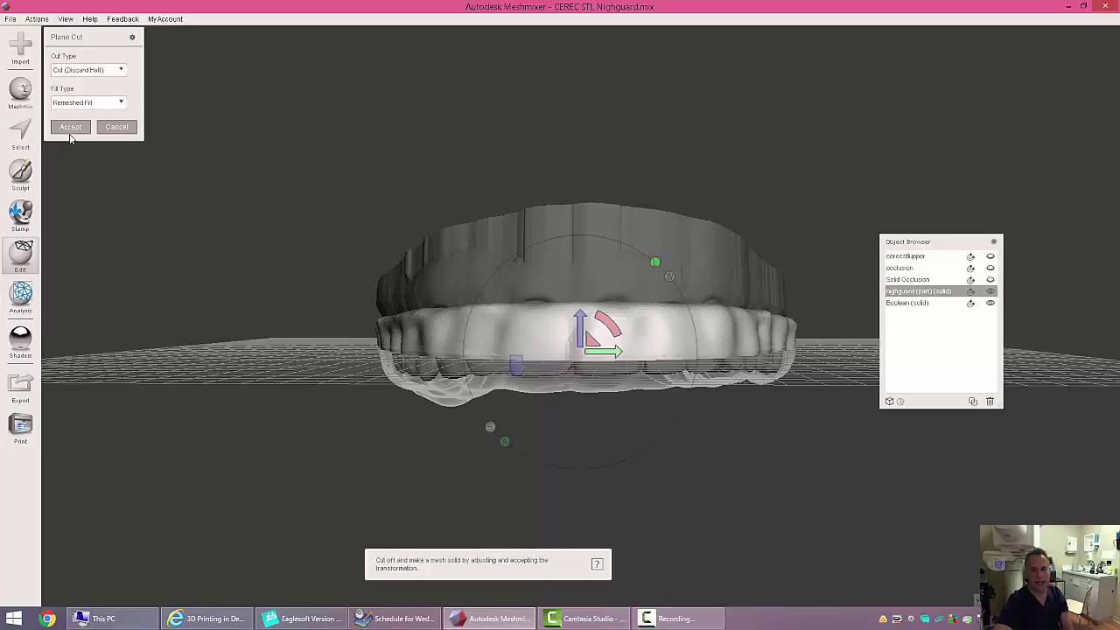
click(514, 376)
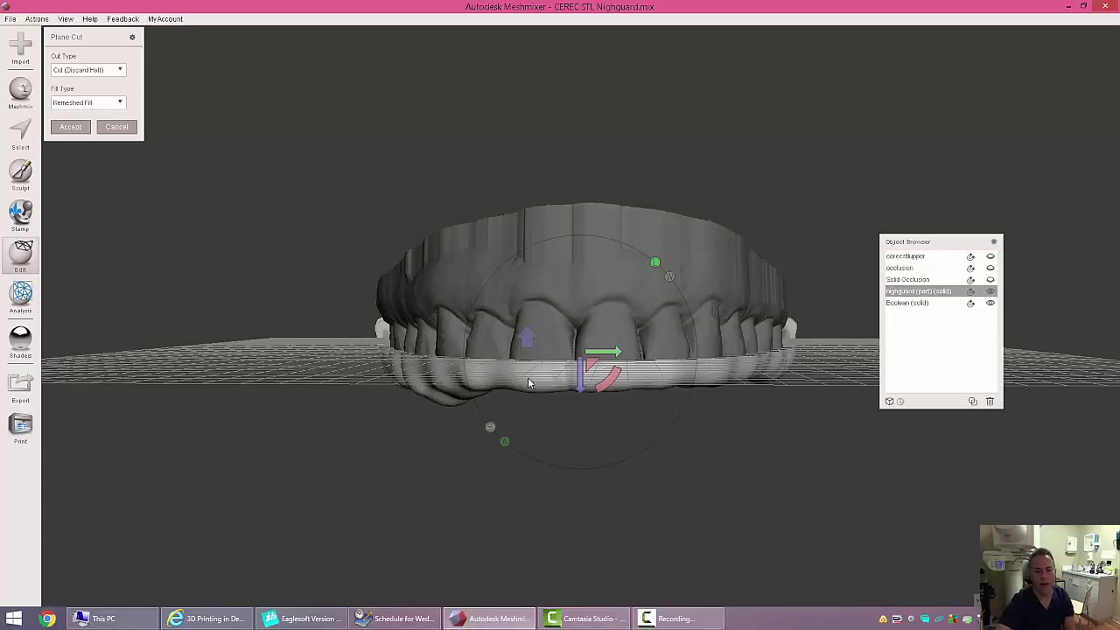
mouse_move(375, 493)
right_down()
mouse_move(500, 491)
mouse_move(232, 490)
mouse_move(376, 496)
right_up()
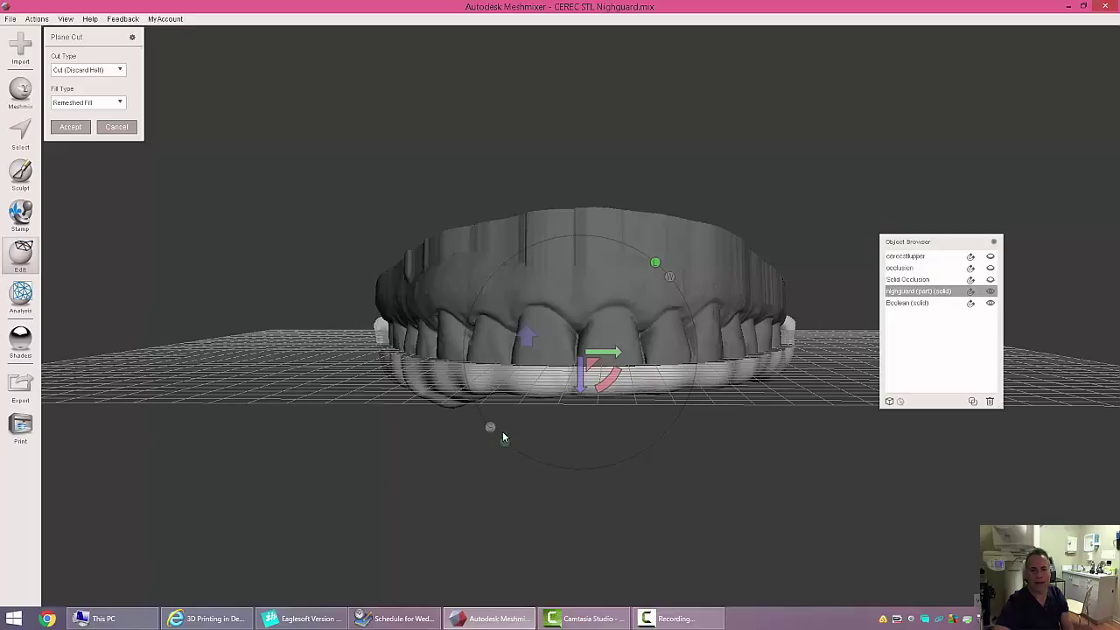
drag(580, 391, 579, 385)
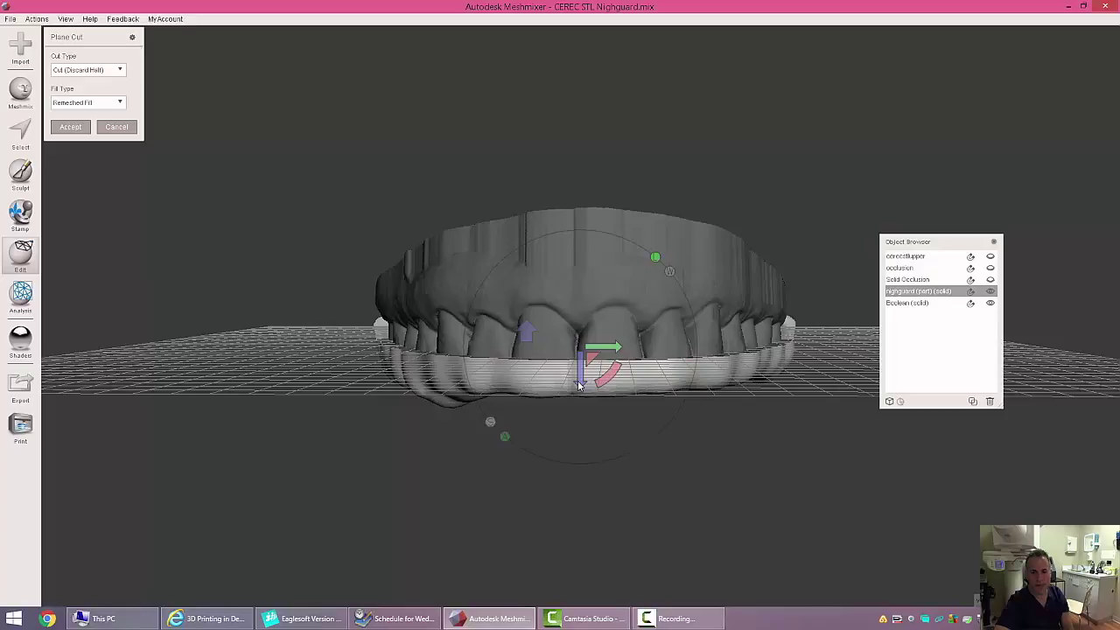
click(71, 127)
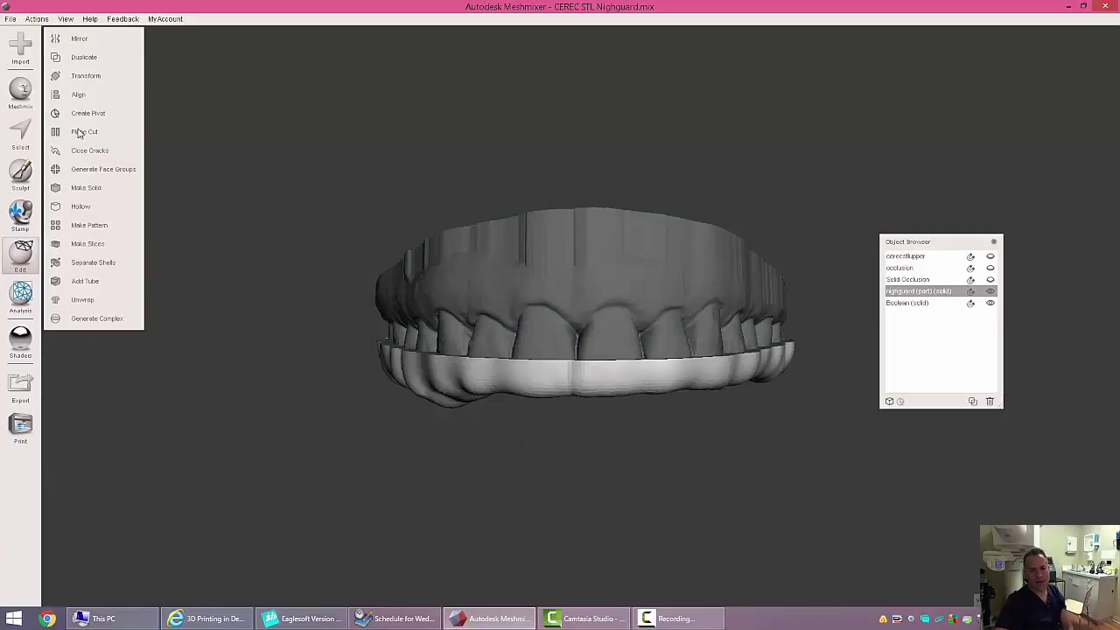
Hide Boolean (solid) and run Make Solid on the flat-cut nightguard part.
click(991, 303)
right_drag(789, 204, 713, 332)
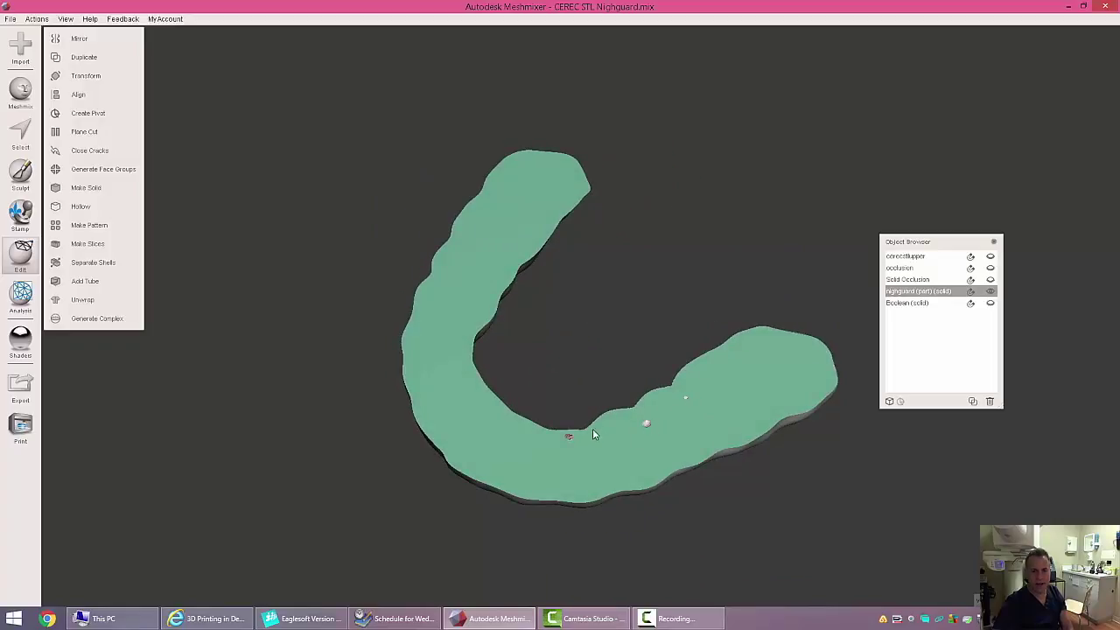
click(110, 194)
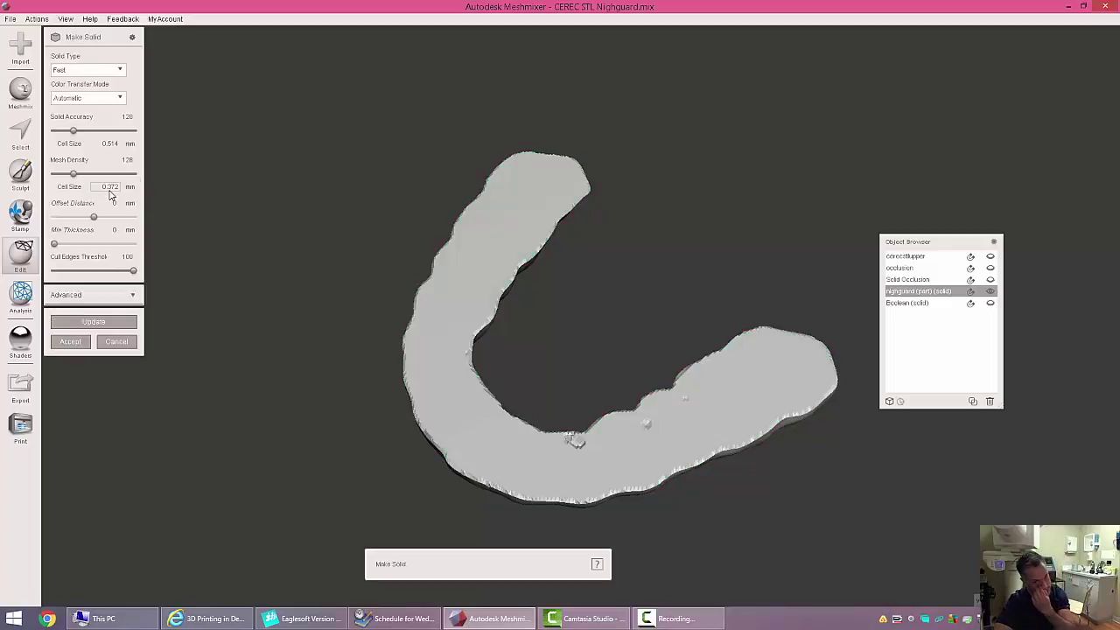
click(83, 342)
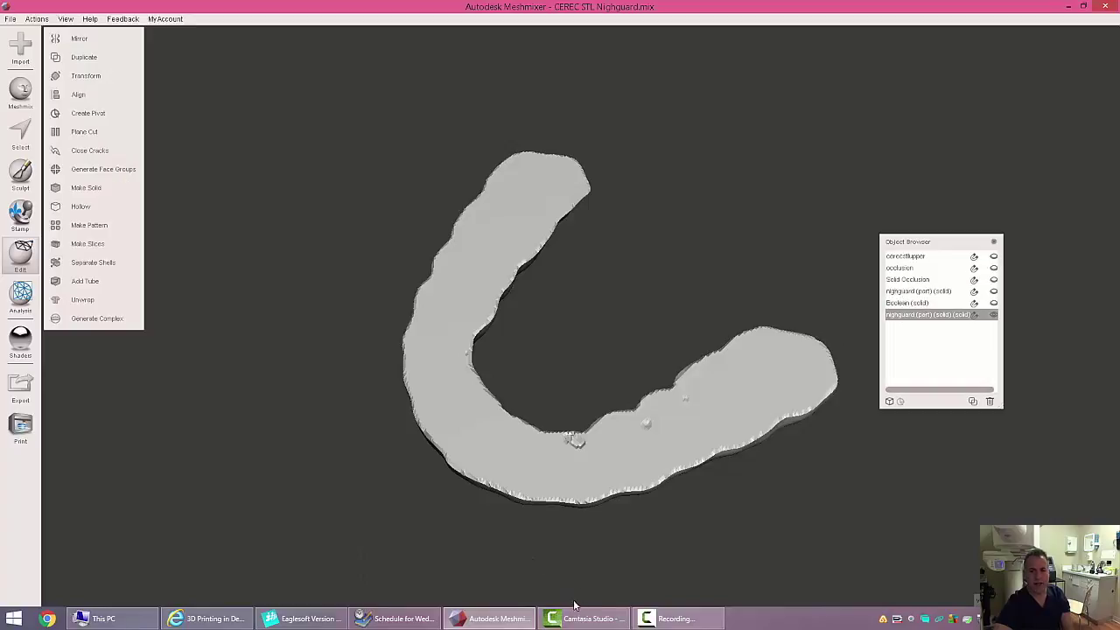
right_drag(535, 561, 673, 527)
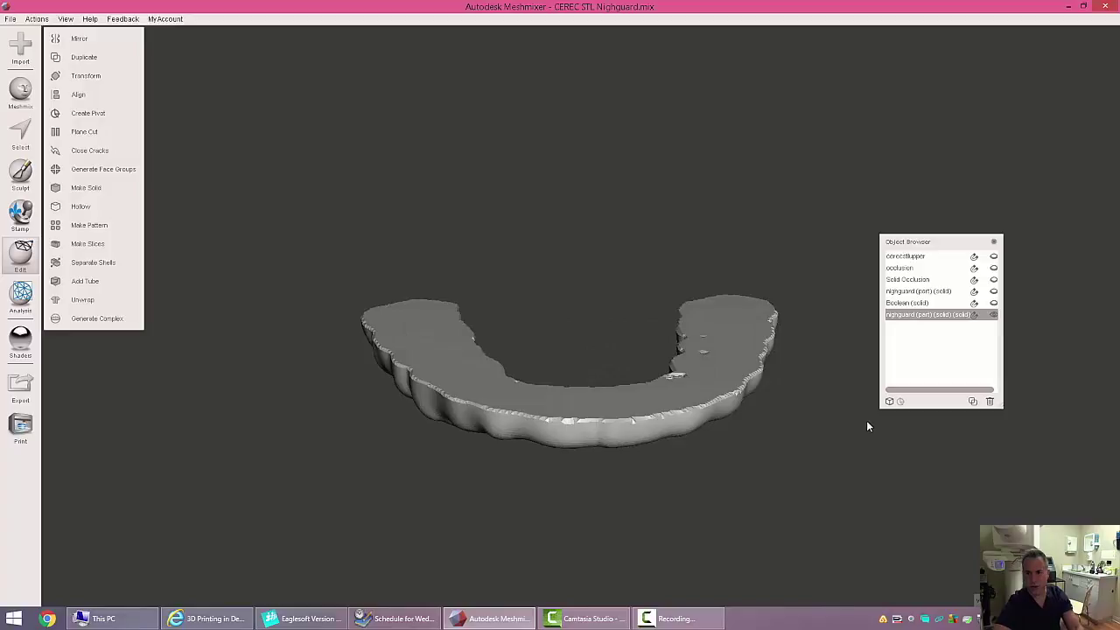
Boolean-subtract Boolean (solid) teeth from the nightguard solid to carve tooth recesses.
shift+click(921, 304)
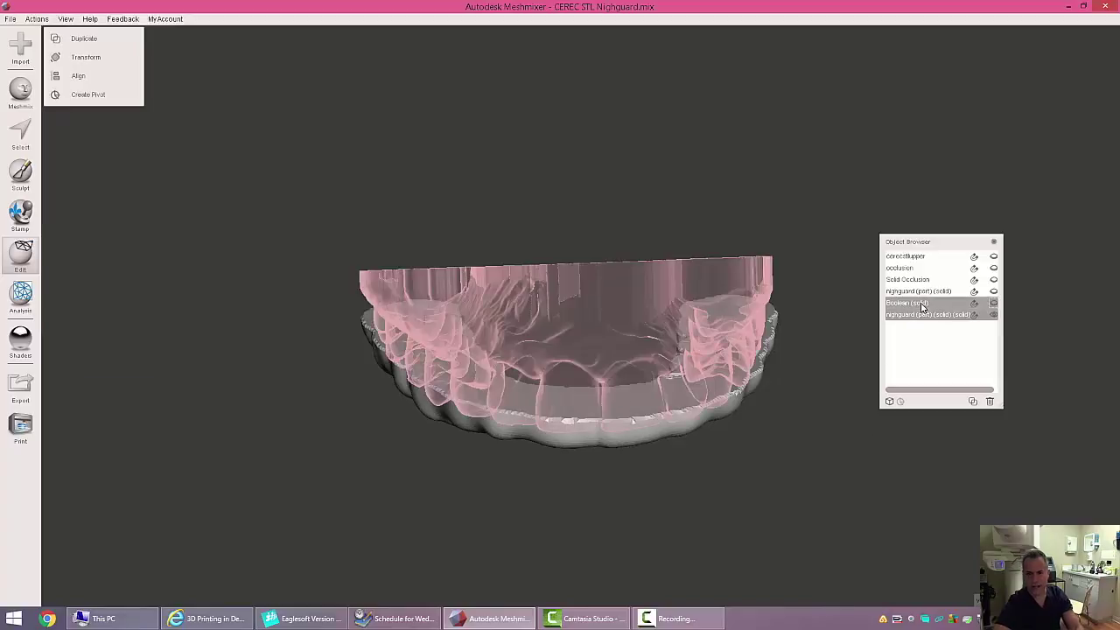
click(993, 304)
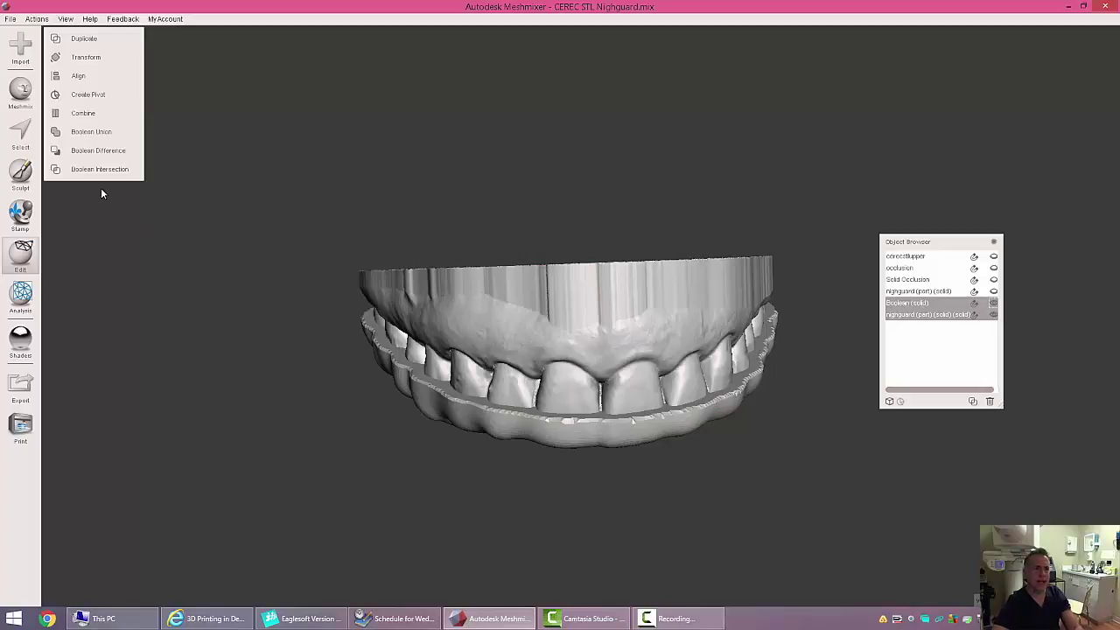
click(107, 158)
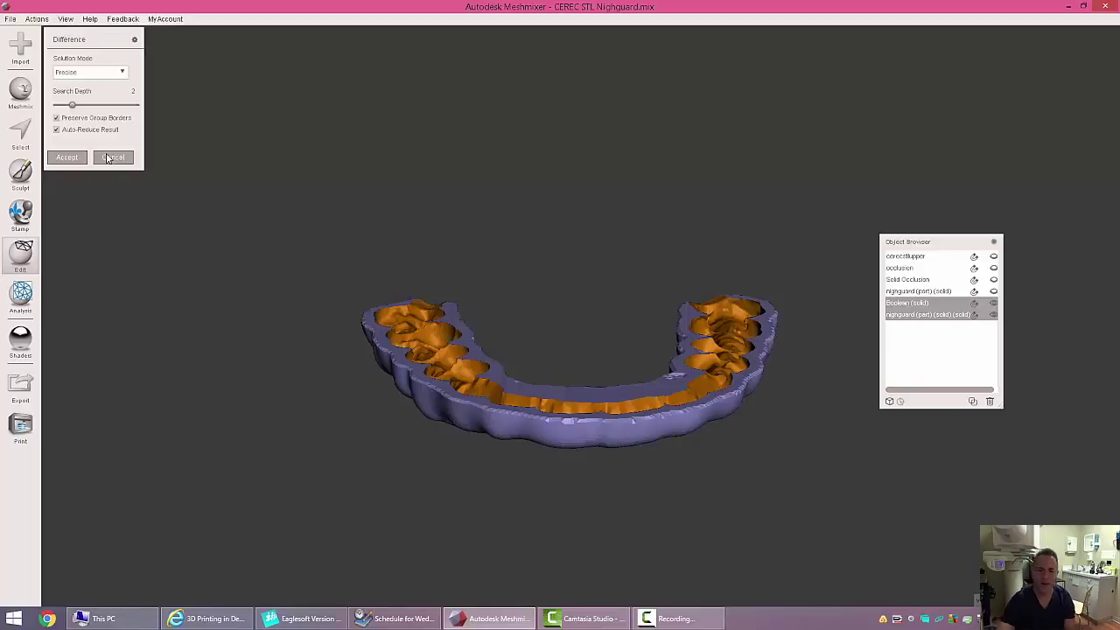
right_drag(586, 274, 581, 340)
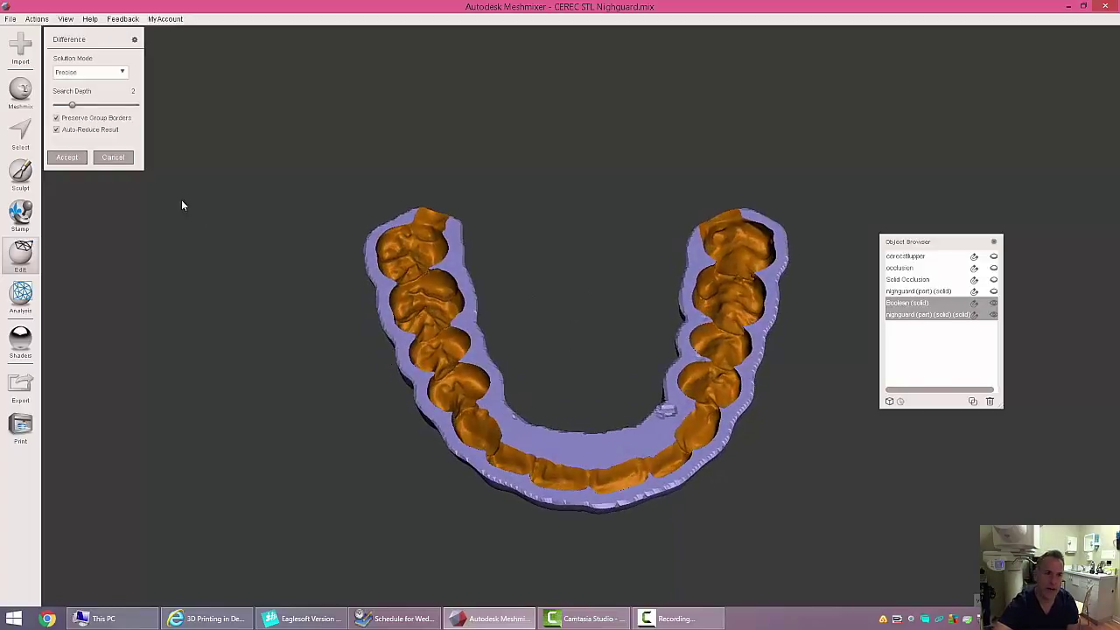
click(69, 159)
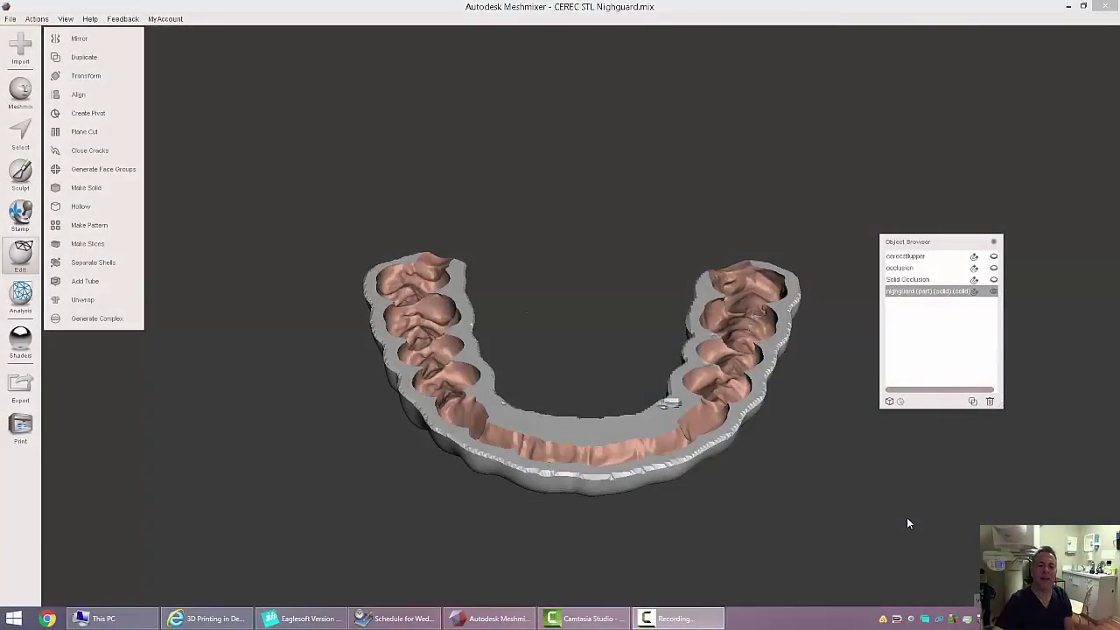
Show Solid Occlusion again and inspect the carved nightguard from several angles.
right_drag(793, 481, 714, 580)
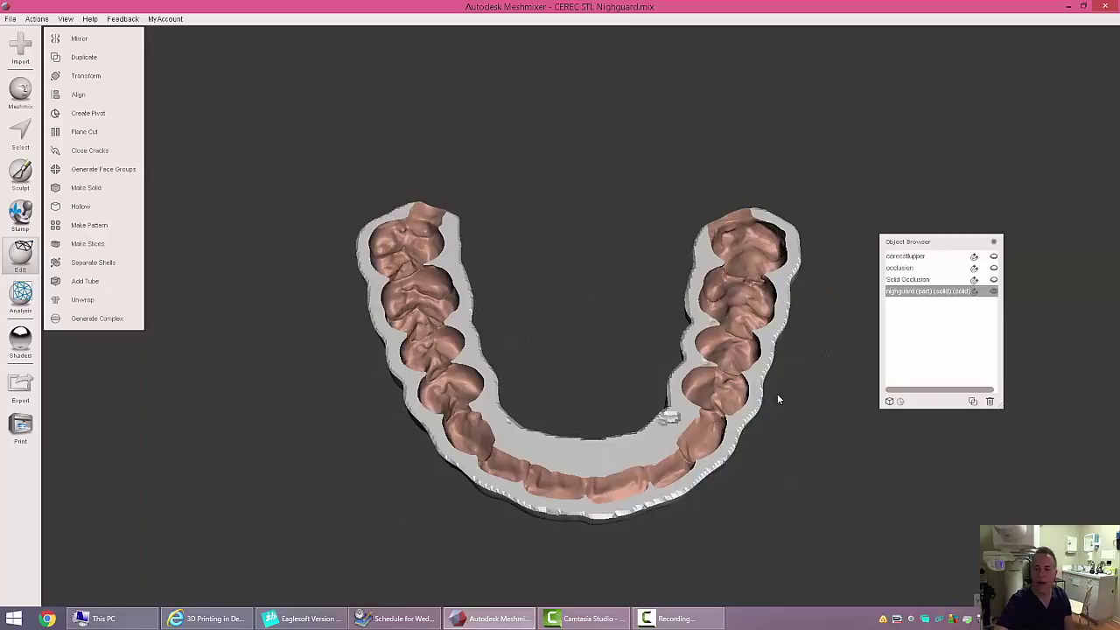
click(994, 279)
right_drag(680, 529, 705, 572)
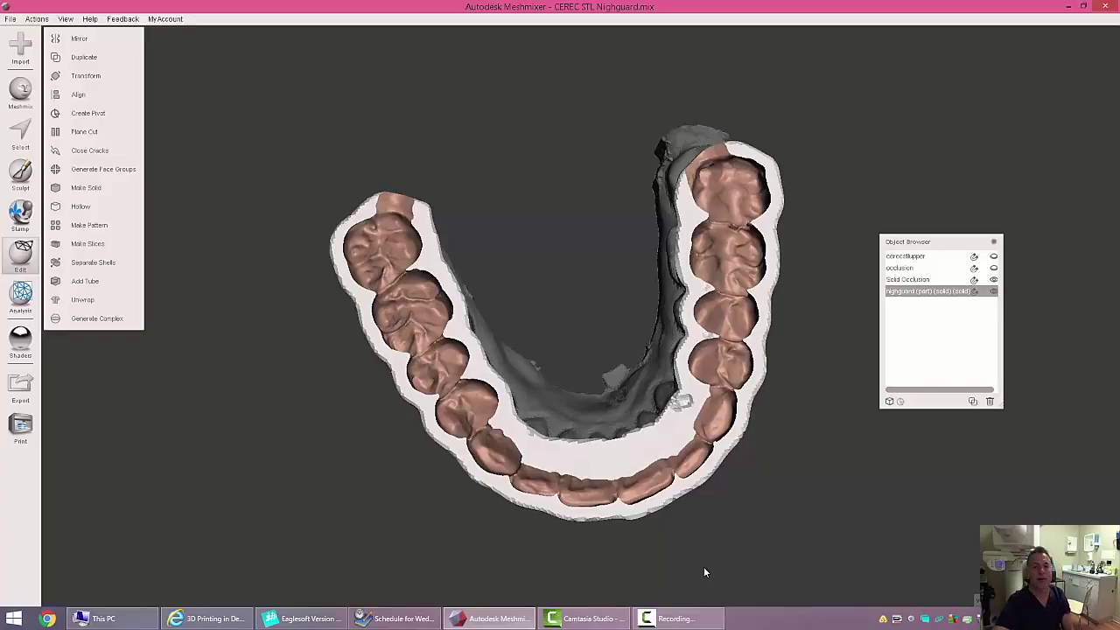
right_drag(706, 572, 664, 324)
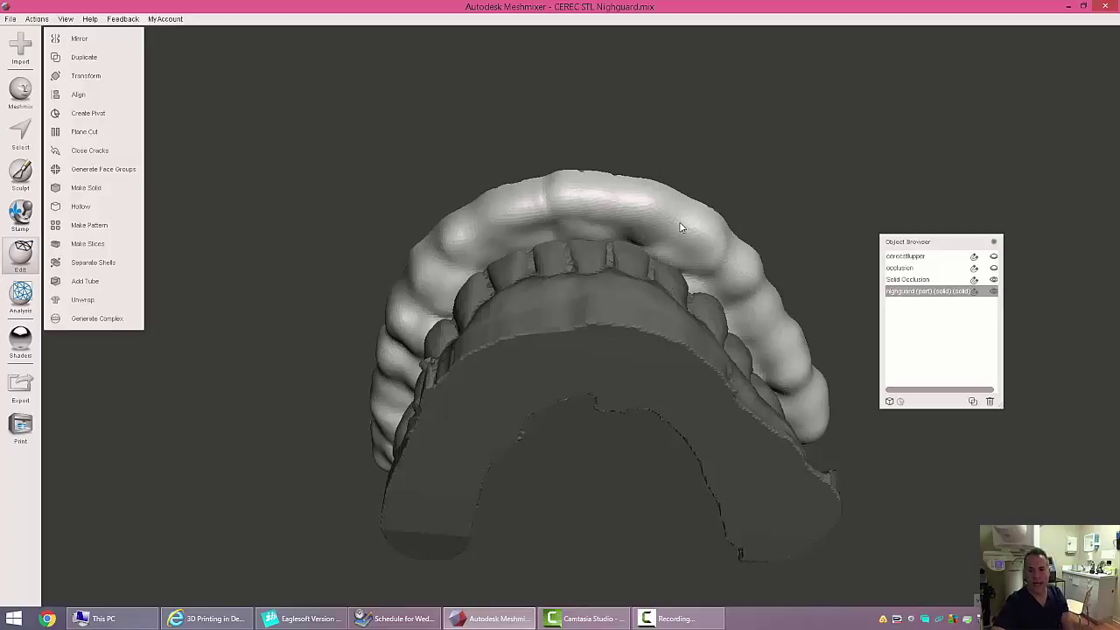
right_drag(728, 149, 724, 357)
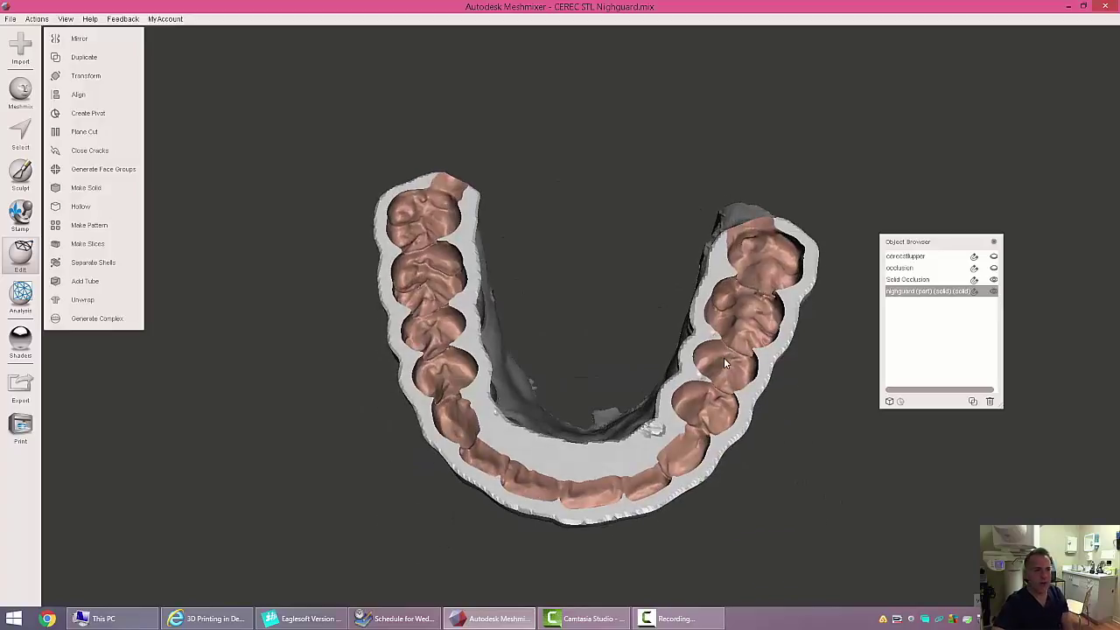
Remake the carved nightguard as a solid with Solid Accuracy and Mesh Density at 512.
click(77, 193)
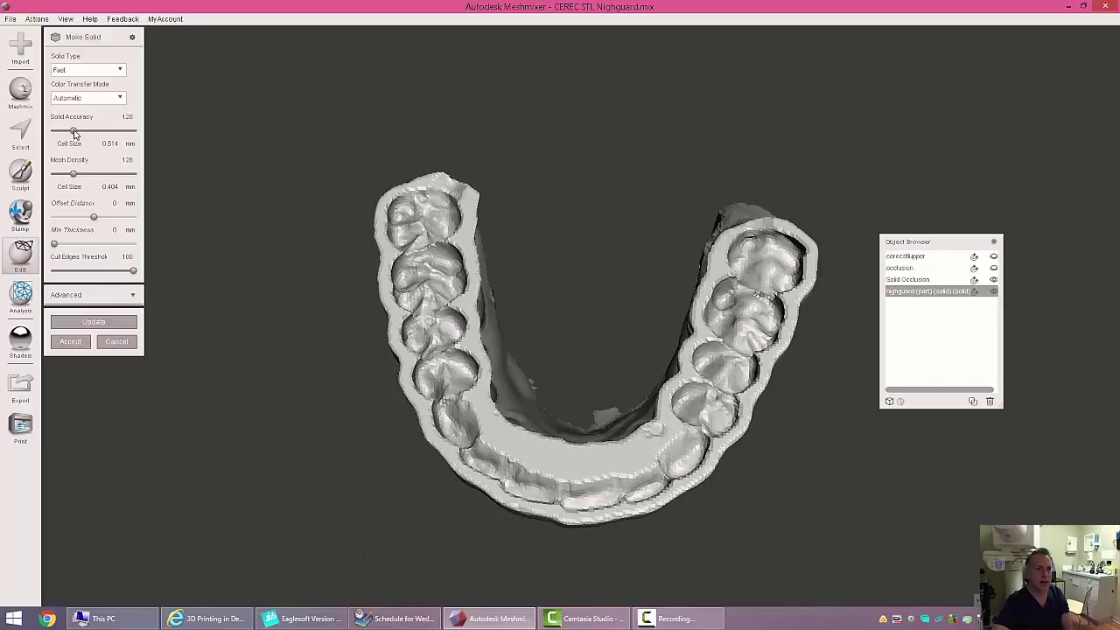
drag(74, 130, 140, 140)
drag(74, 174, 154, 186)
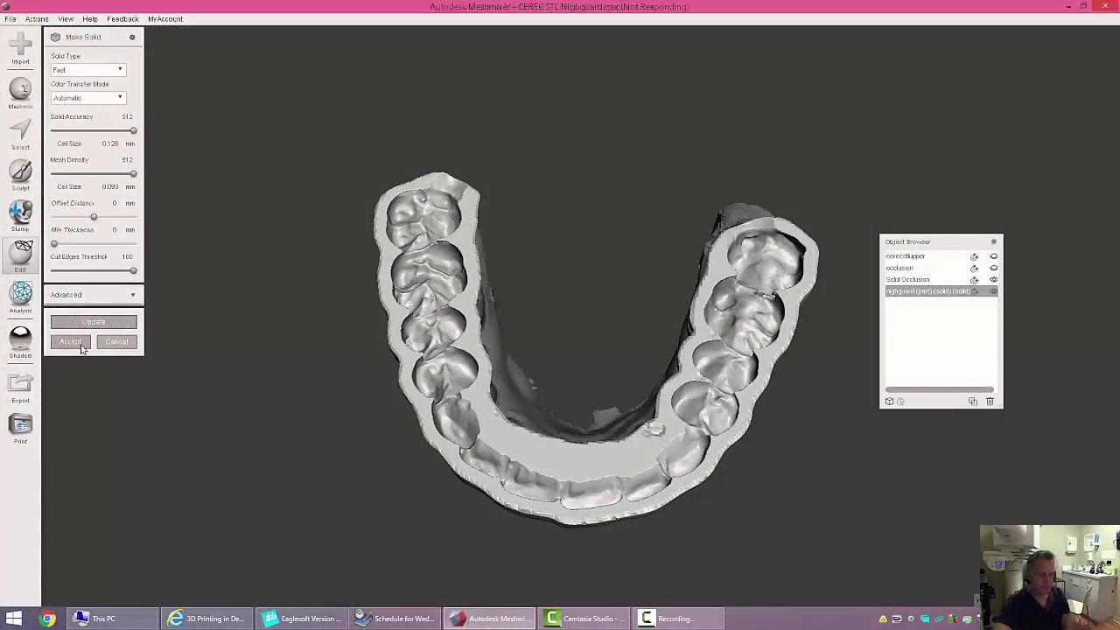
click(71, 342)
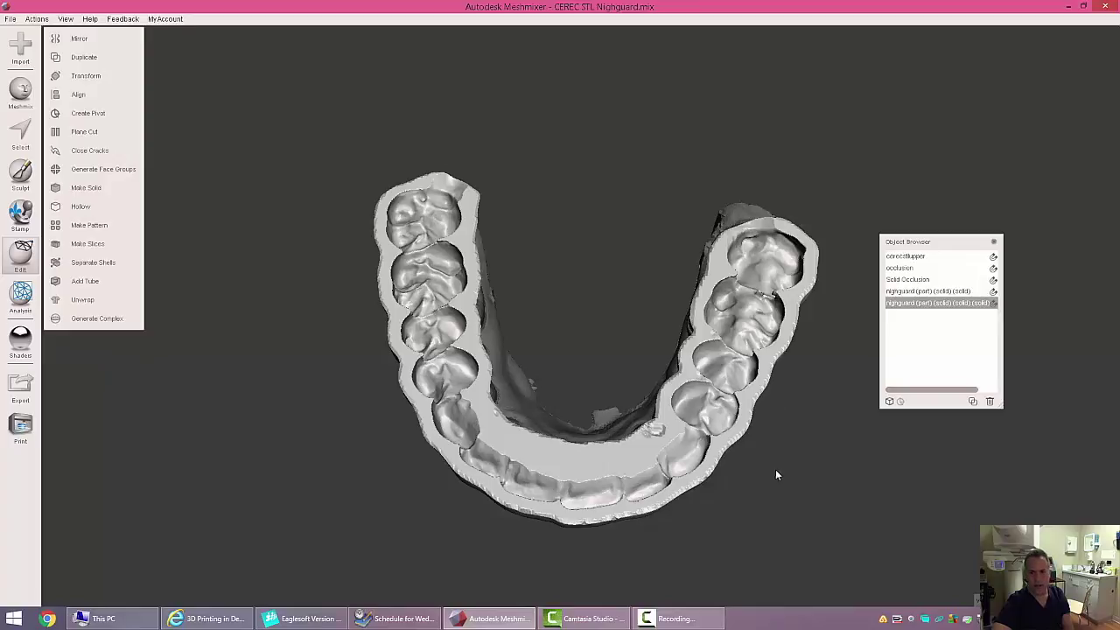
right_drag(775, 475, 767, 327)
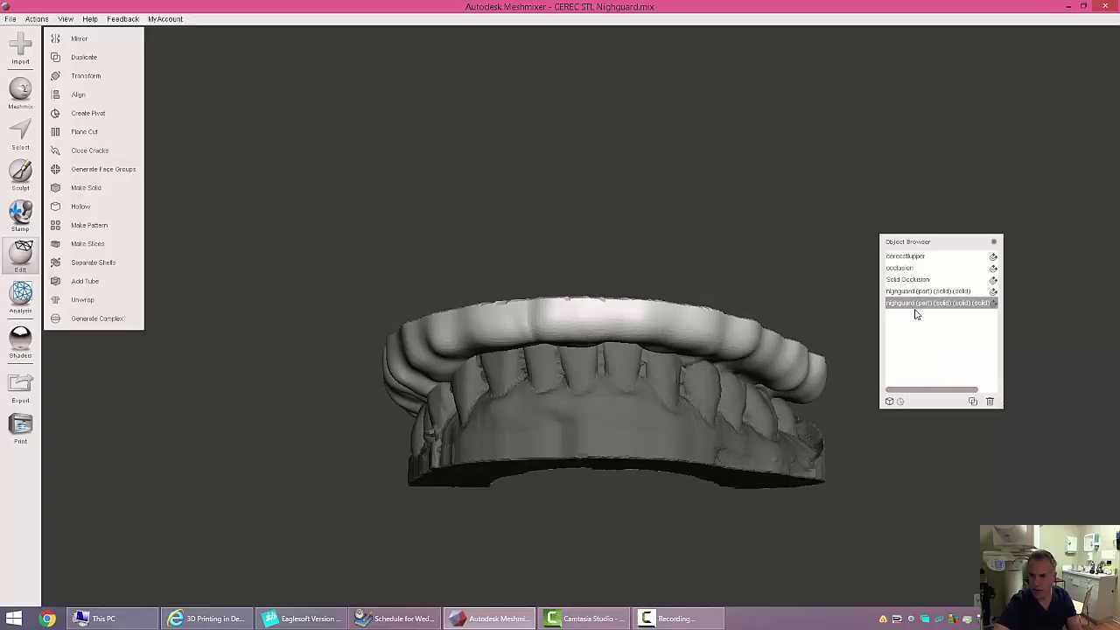
Boolean-subtract Solid Occlusion from the new nightguard solid to punch in bite indentations.
shift+click(910, 279)
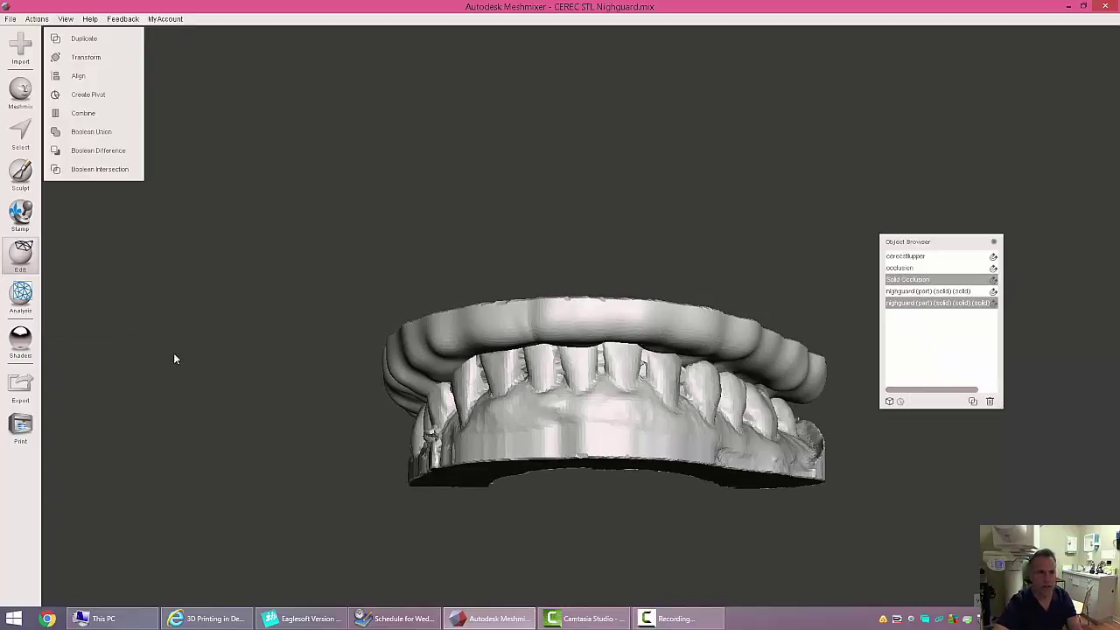
click(99, 151)
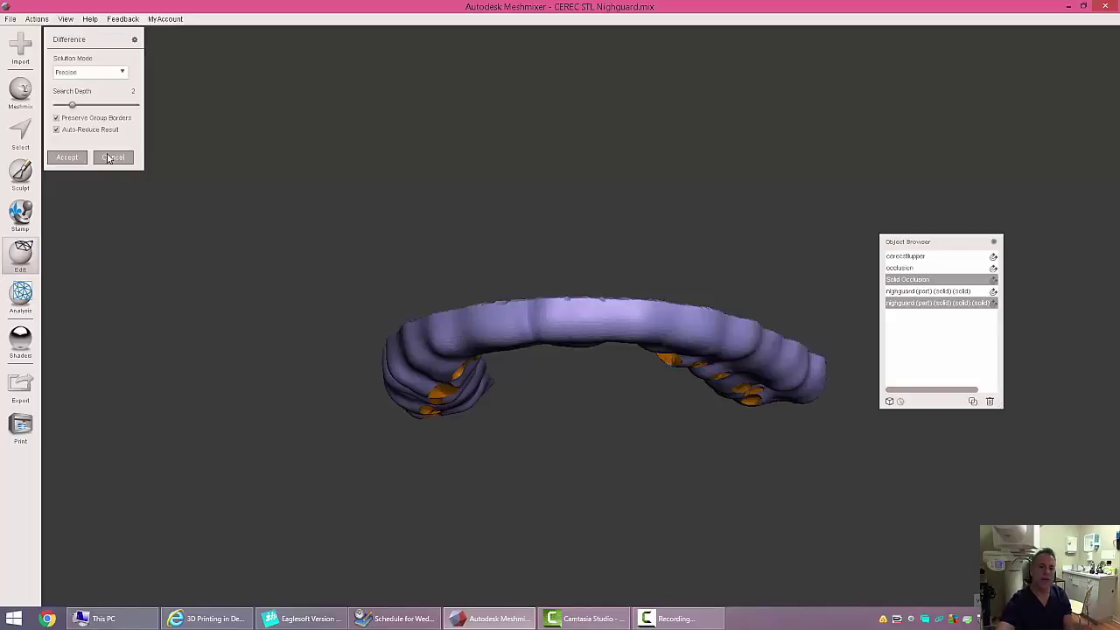
right_drag(630, 483, 631, 354)
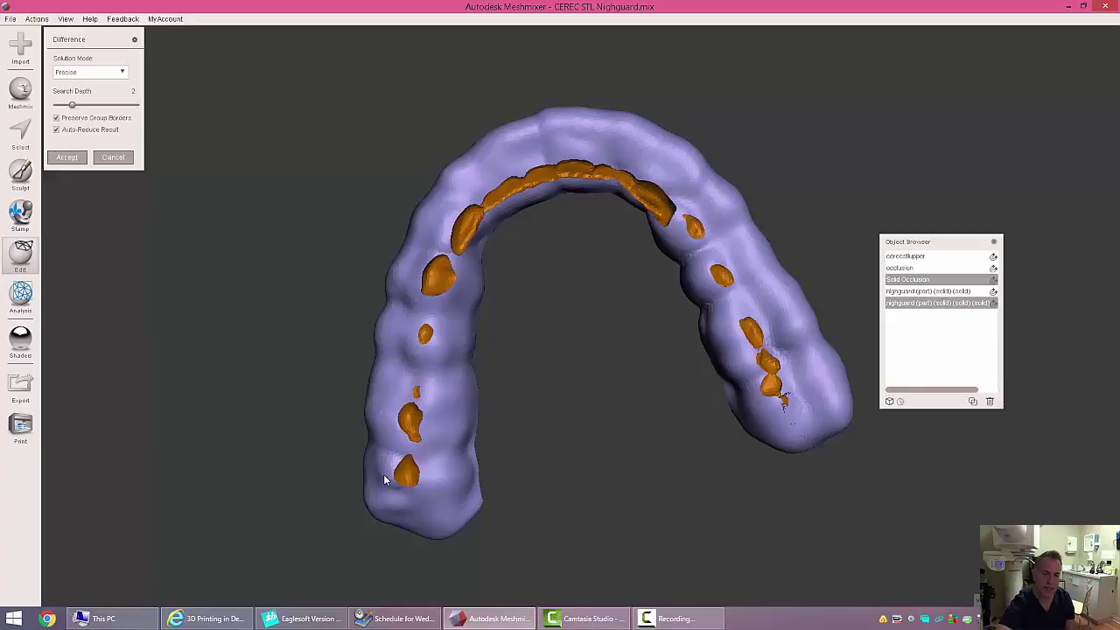
click(66, 157)
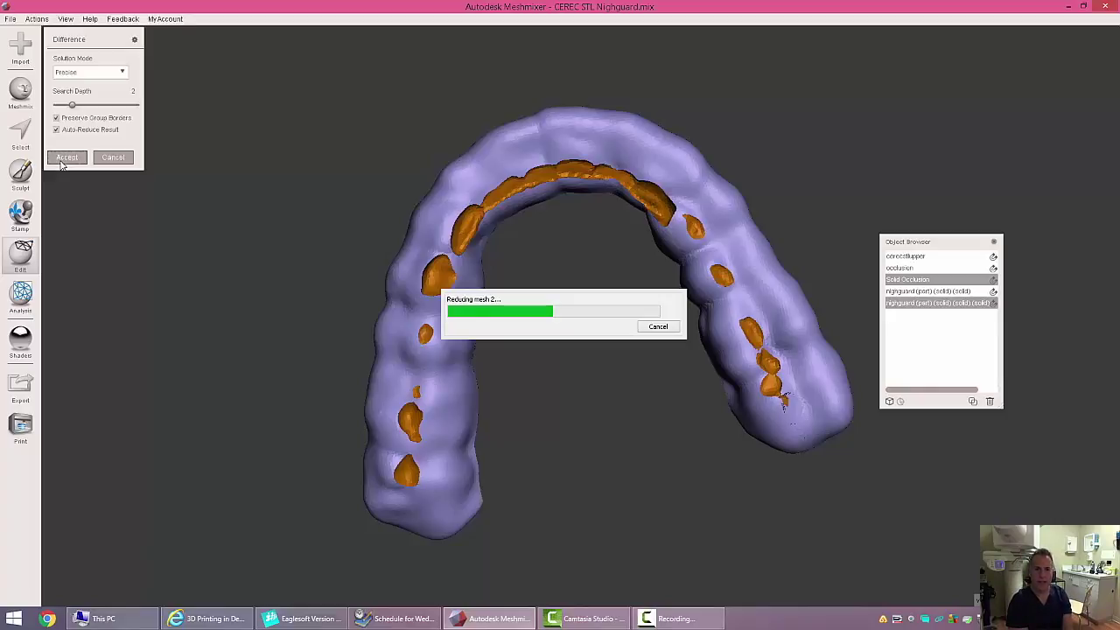
Export the nightguard as binary STL 'nighguard', continuing past the non-manifold warning.
click(21, 252)
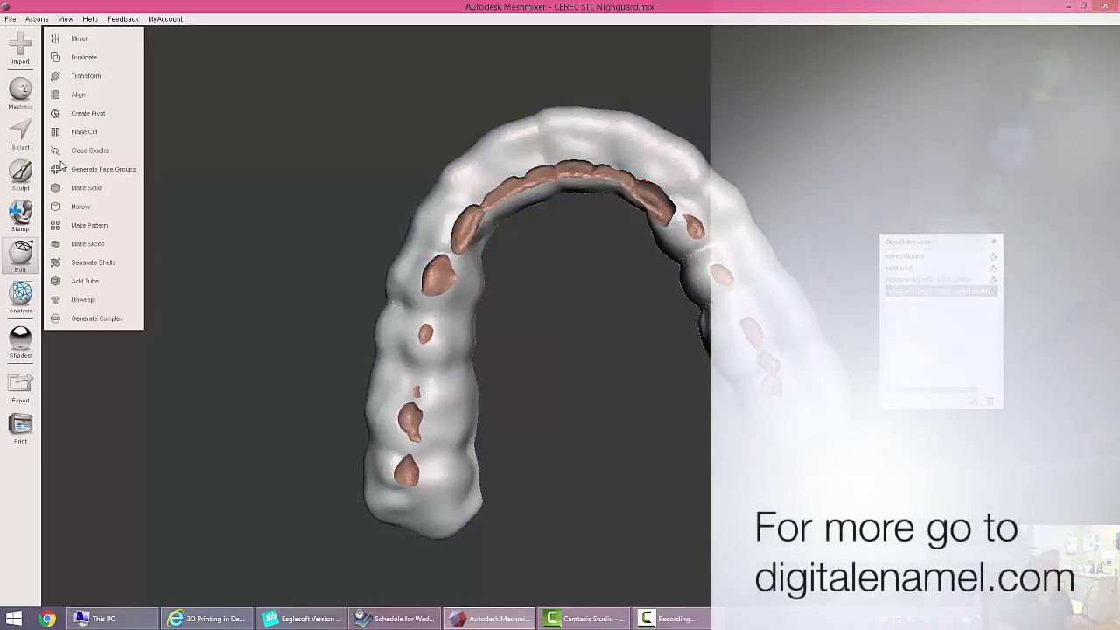
click(25, 390)
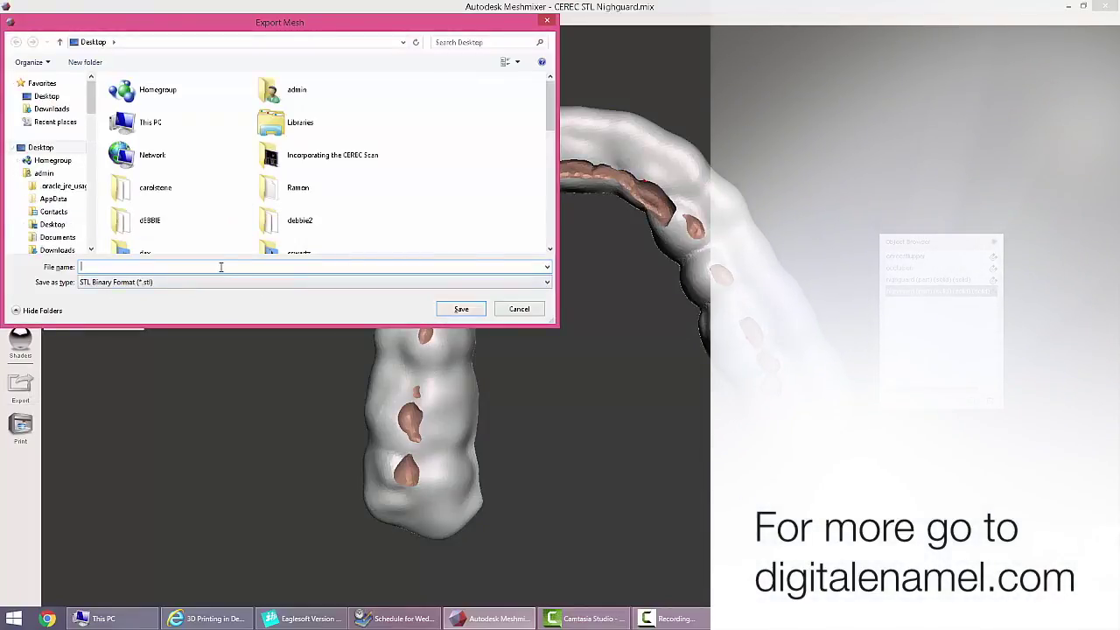
text(nighguard)
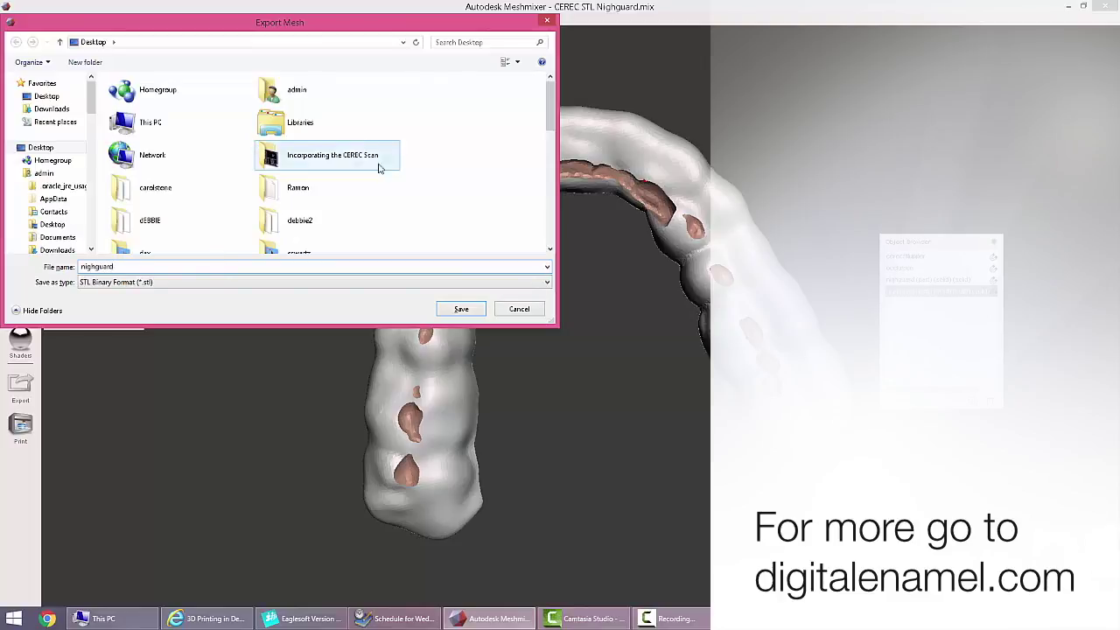
click(461, 309)
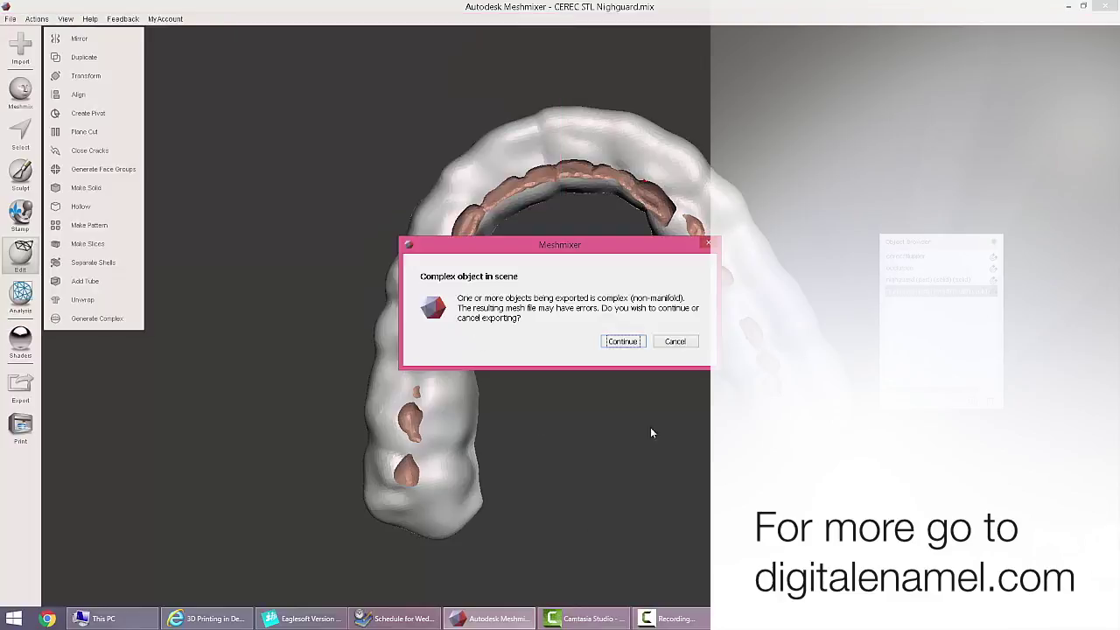
click(624, 341)
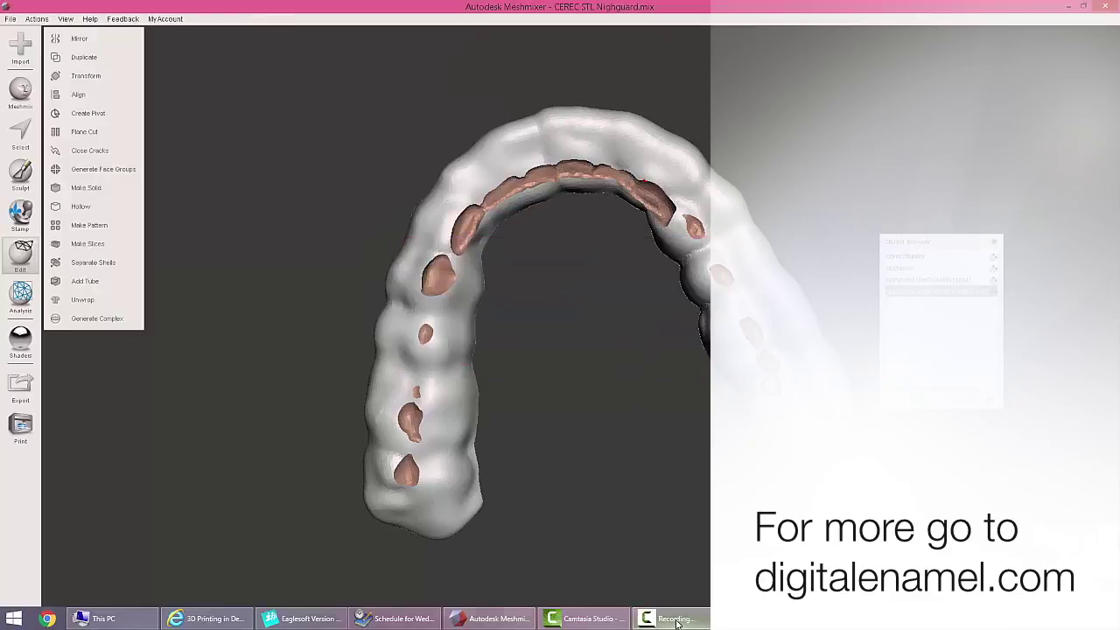